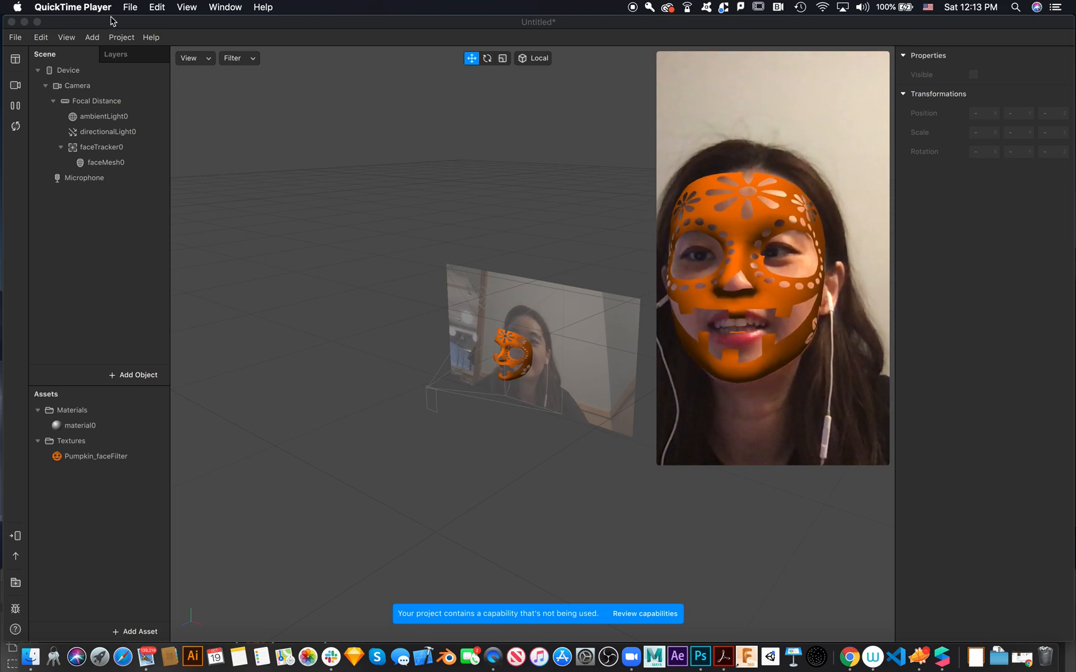
# Step: Discard the open project's changes, create a new blank project and enlarge its window to fill the screen
pyautogui.click(11, 23)
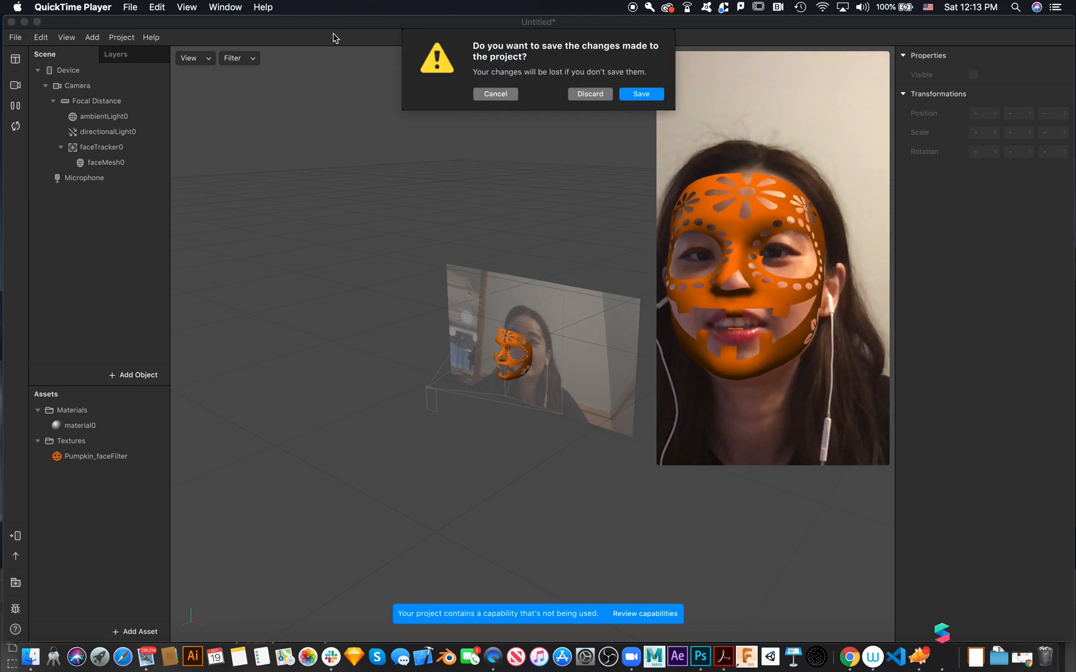
pyautogui.click(591, 94)
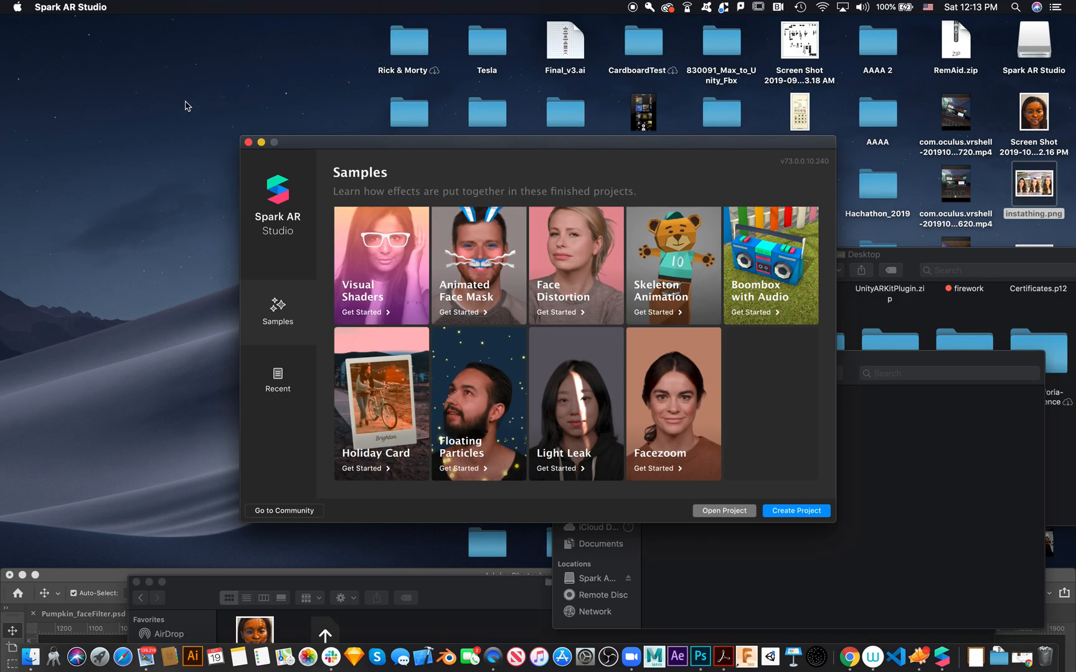
pyautogui.click(65, 10)
pyautogui.click(217, 261)
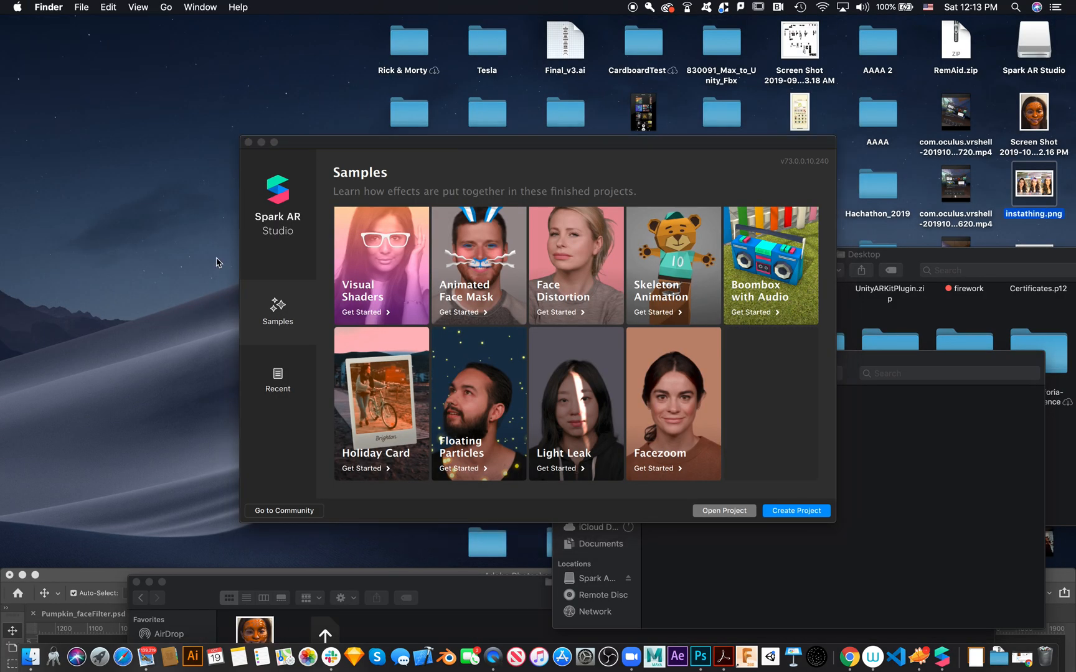
pyautogui.click(942, 657)
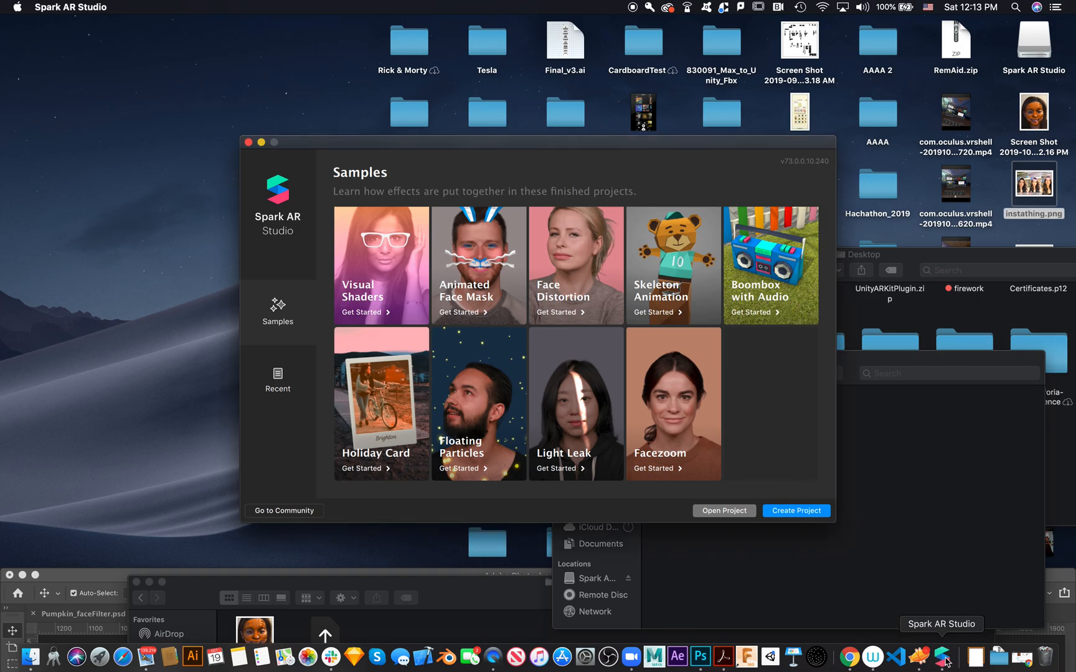
pyautogui.click(797, 511)
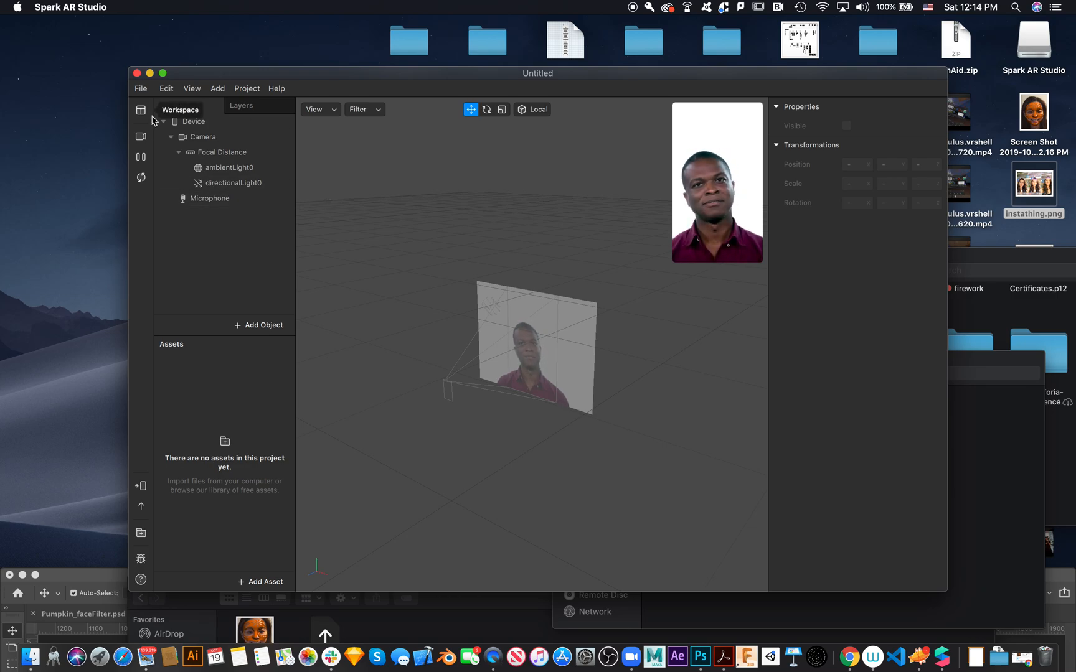
pyautogui.moveTo(231, 74); pyautogui.dragTo(105, 23)
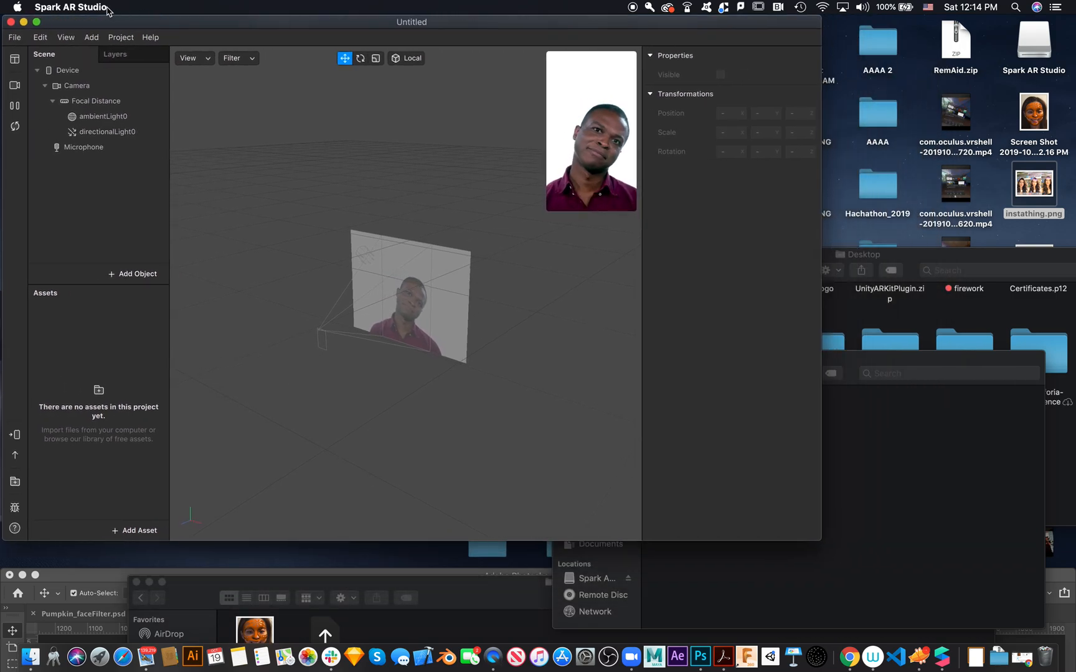
pyautogui.moveTo(821, 540); pyautogui.dragTo(1075, 642)
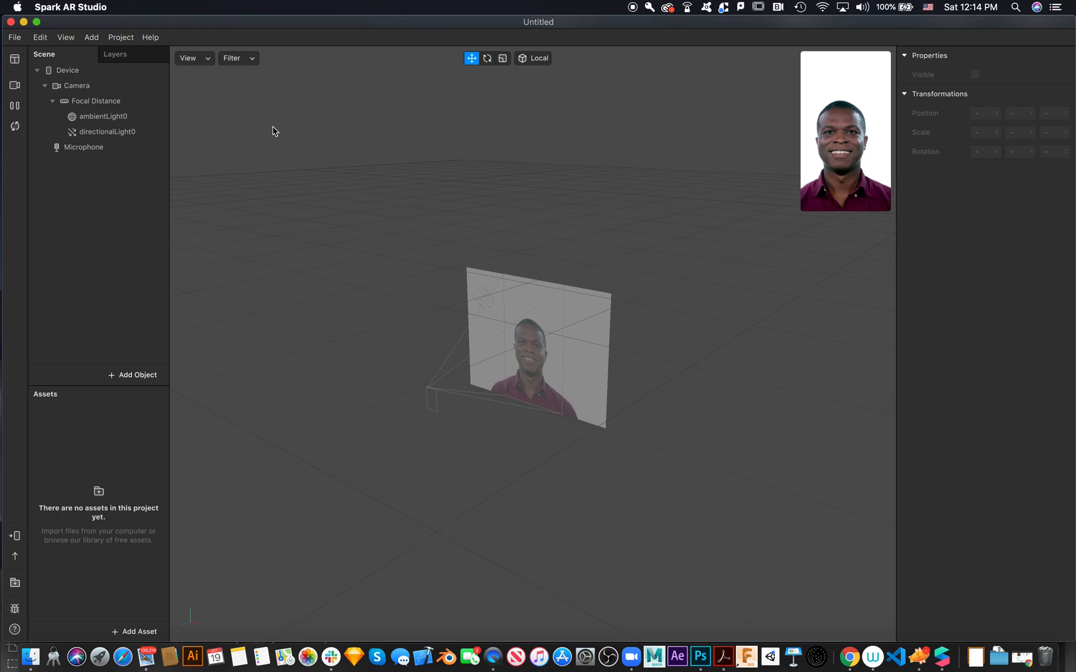
# Step: Set the simulator preview's device to iPhone X
pyautogui.click(15, 87)
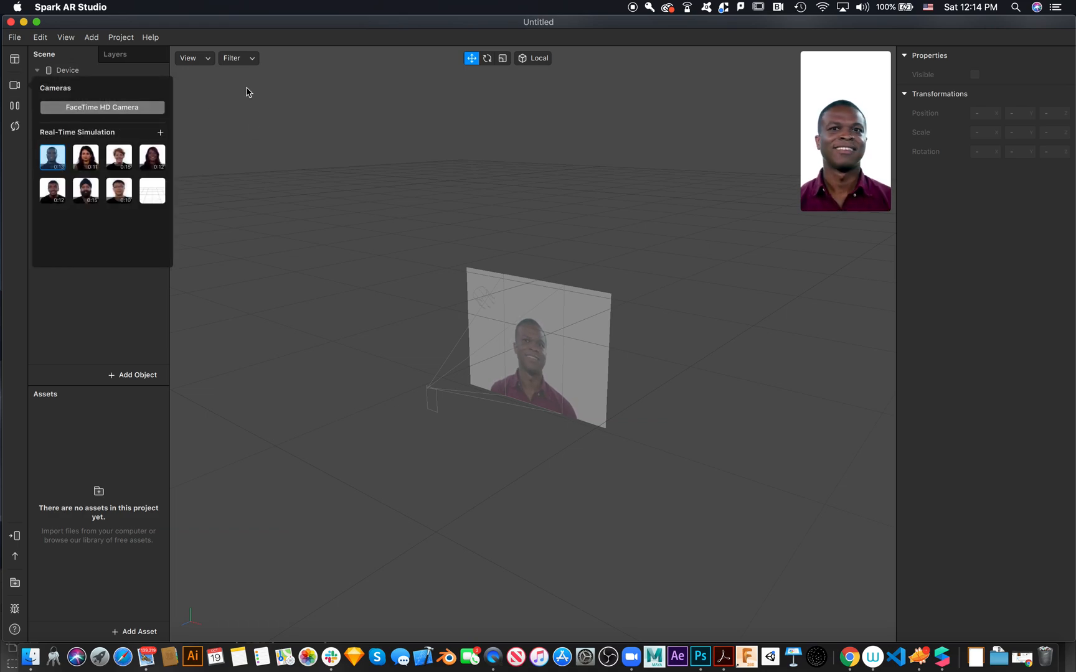
pyautogui.moveTo(821, 90)
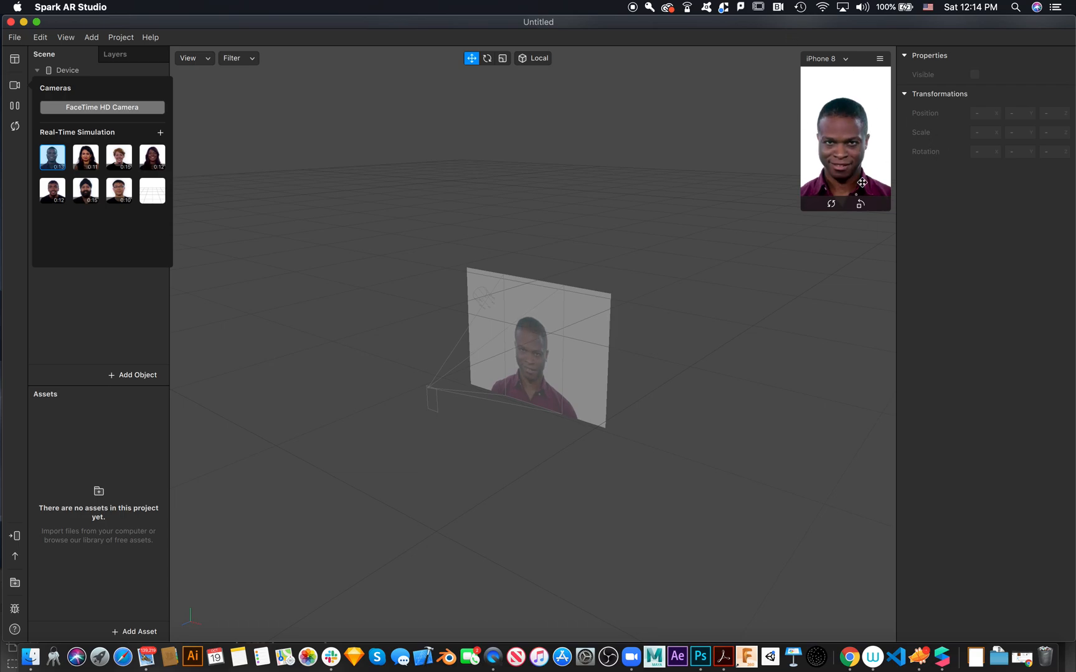
pyautogui.click(845, 60)
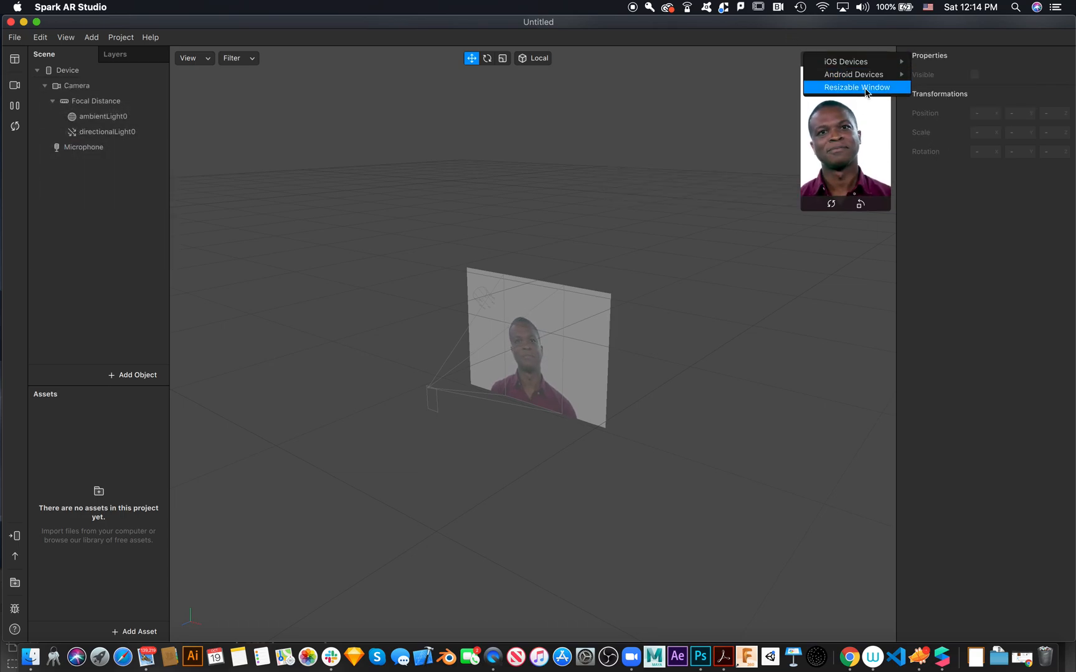
pyautogui.moveTo(874, 65)
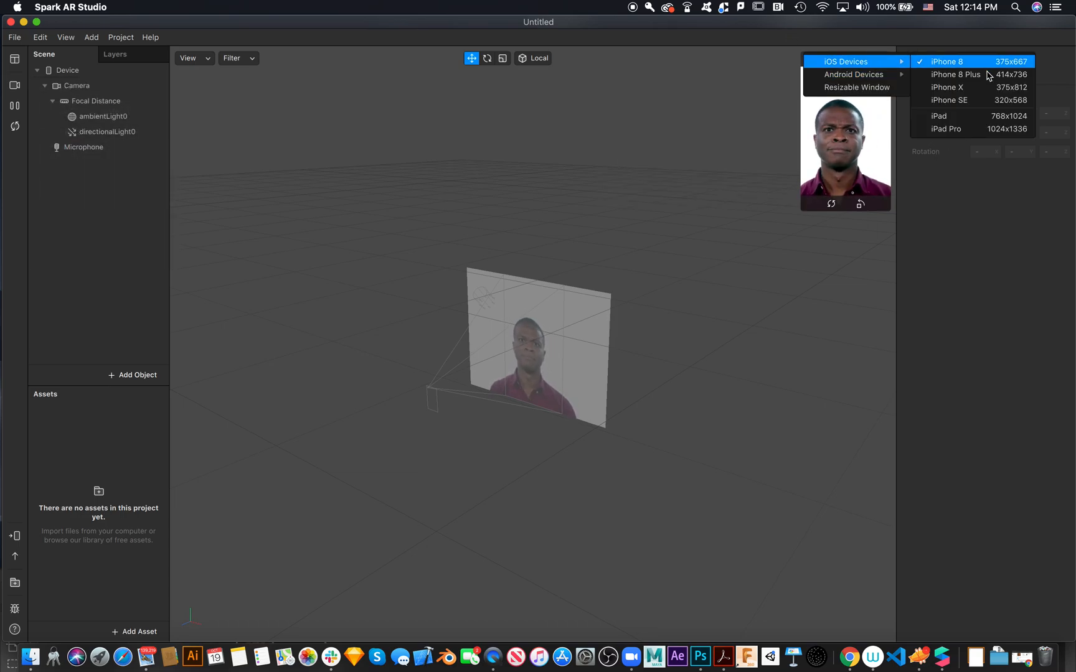
pyautogui.click(993, 93)
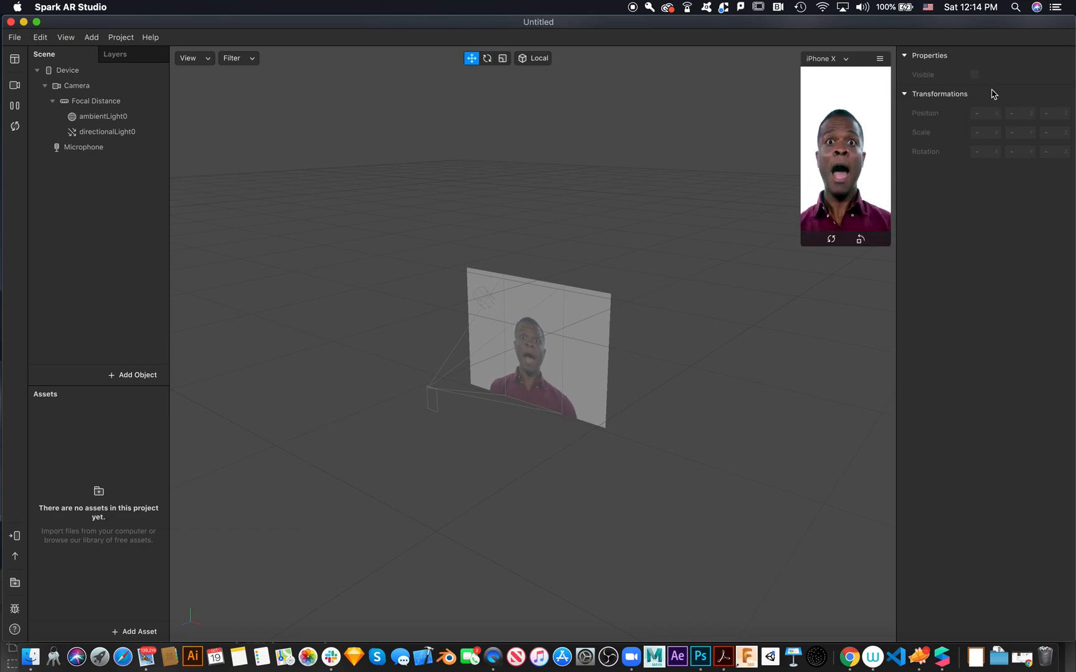
# Step: Switch the preview's video source to the FaceTime HD Camera
pyautogui.click(11, 86)
pyautogui.click(115, 110)
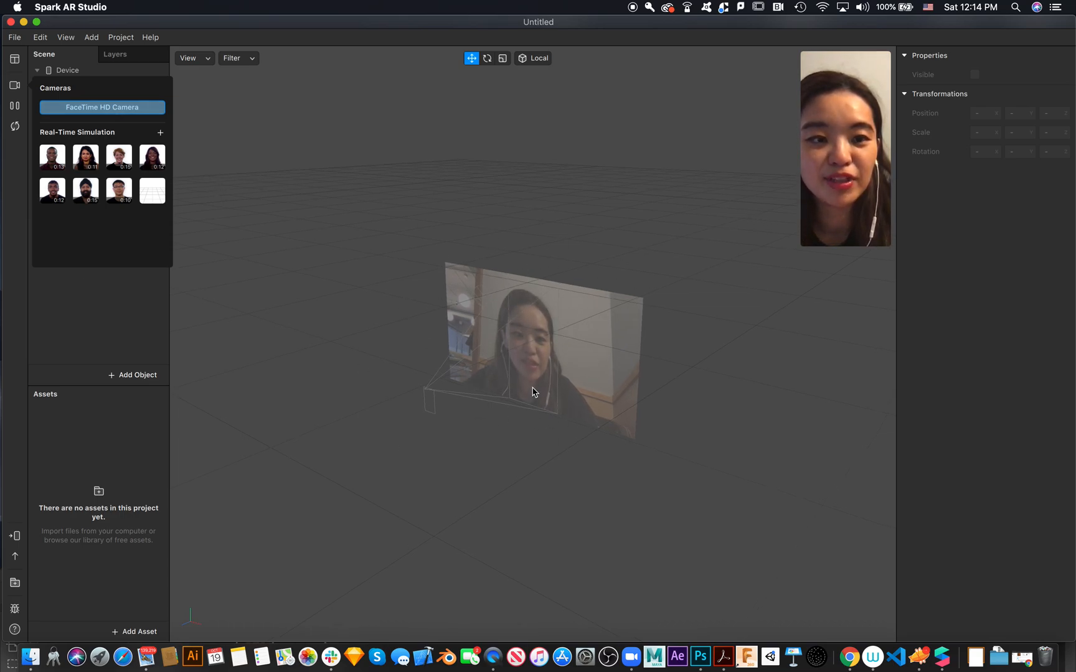
pyautogui.click(106, 313)
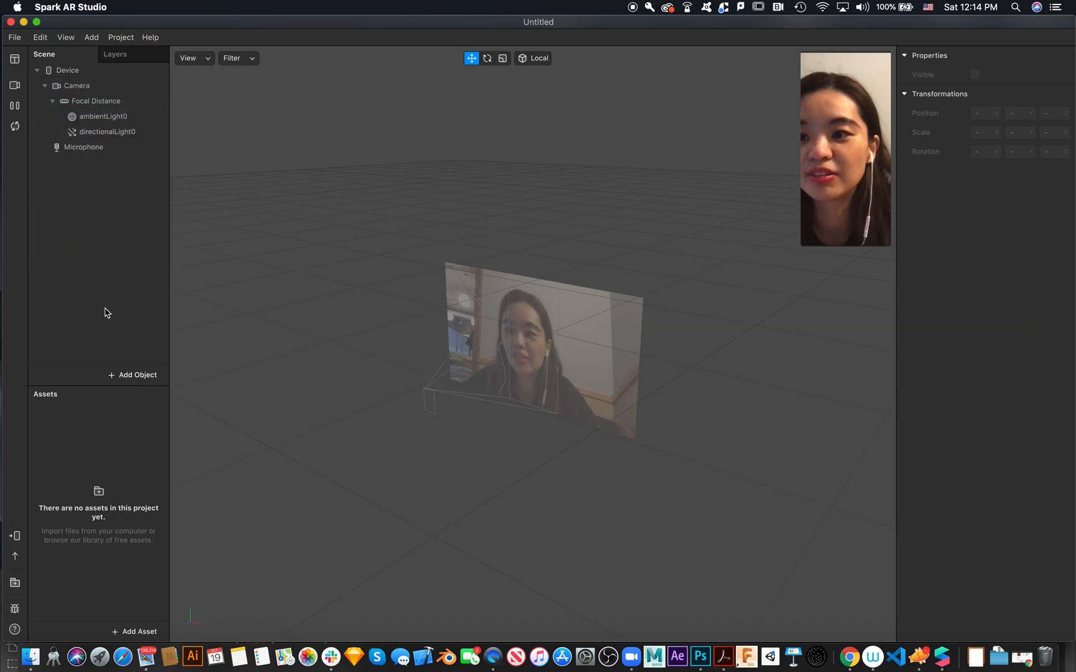
# Step: Insert a Face Mesh object into the scene
pyautogui.click(134, 376)
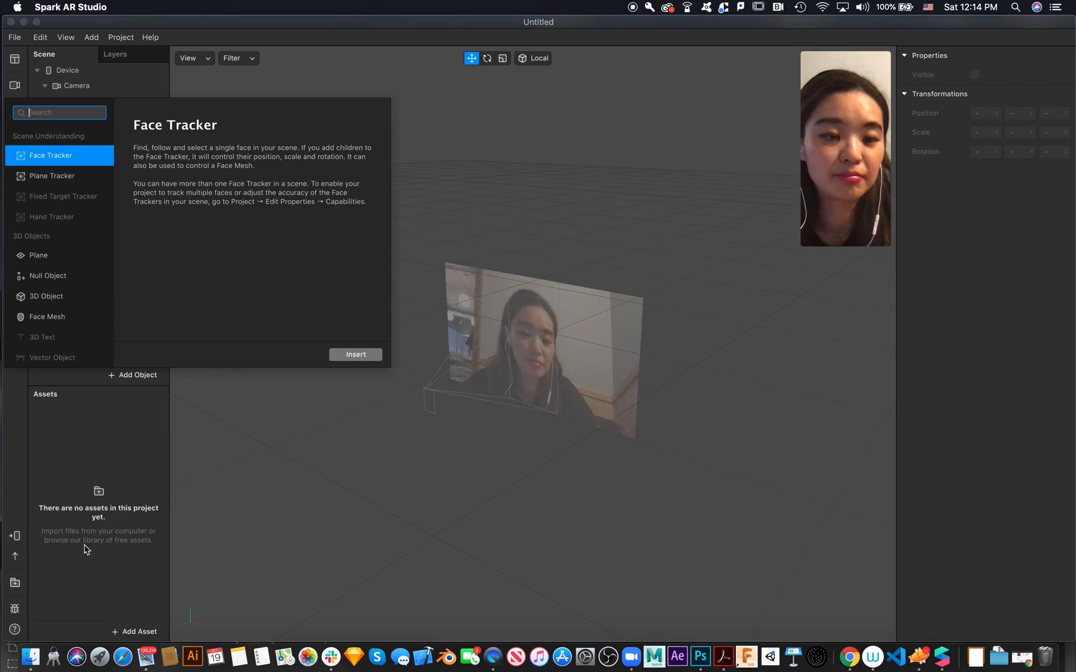
pyautogui.scroll(-3, 70, 265)
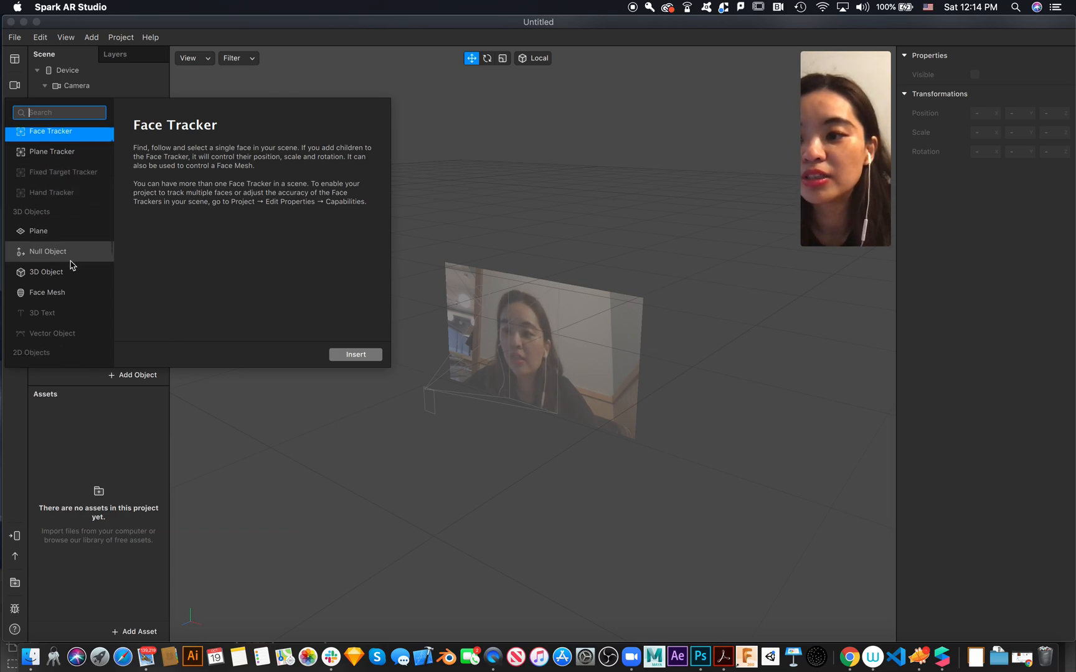
pyautogui.scroll(1, 71, 261)
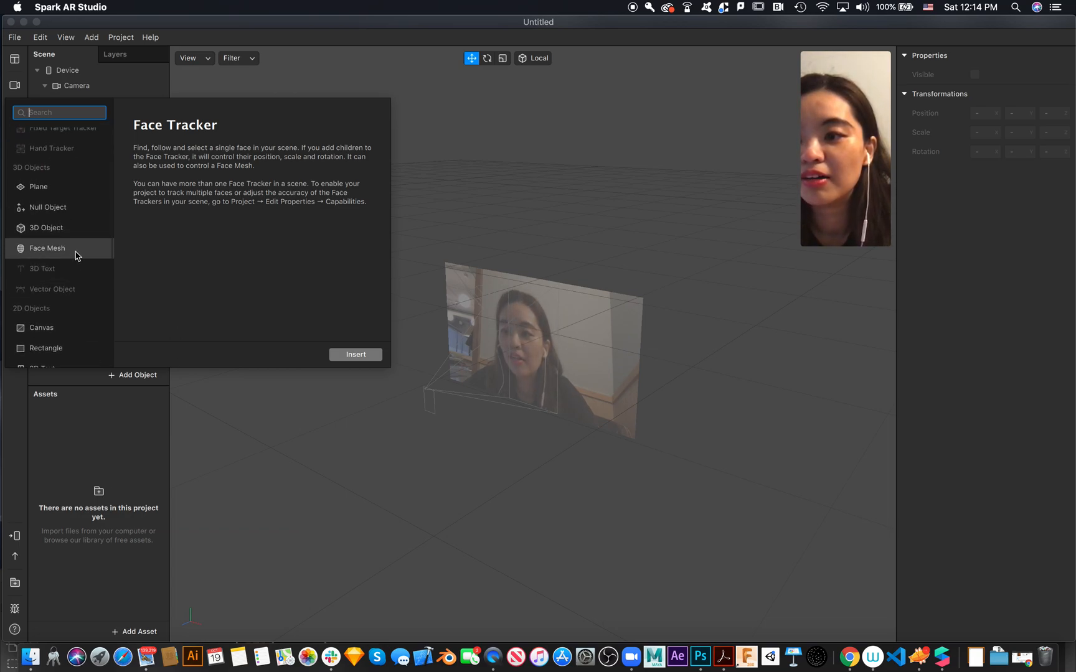
pyautogui.click(77, 256)
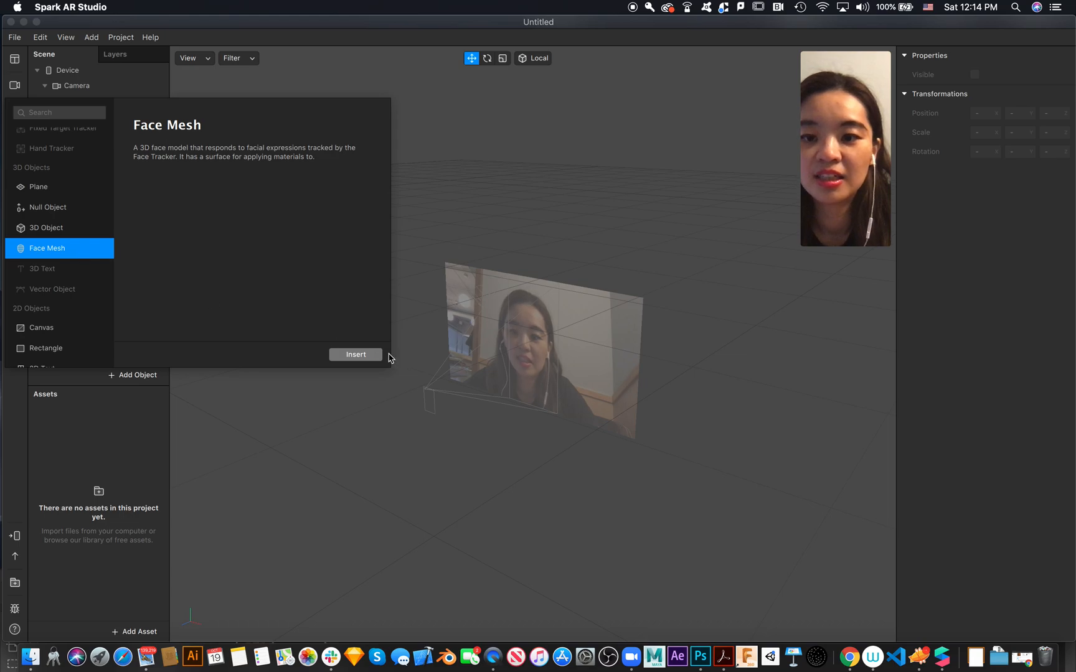
pyautogui.click(361, 355)
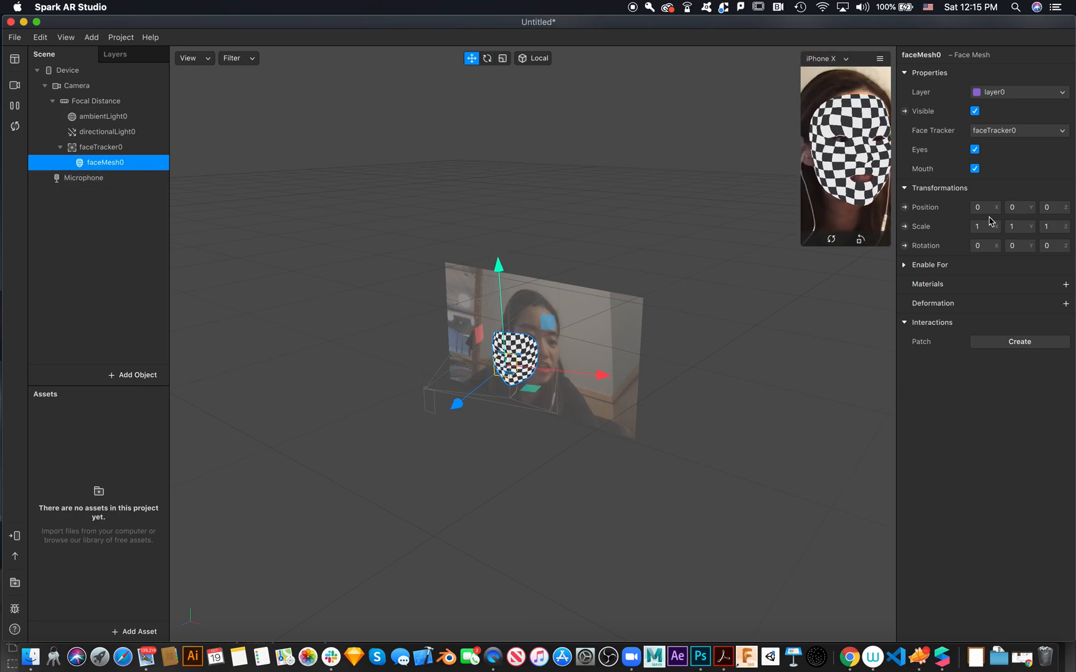
# Step: Add a new material to the face mesh and enlarge the simulator preview to about twice its width
pyautogui.click(1066, 285)
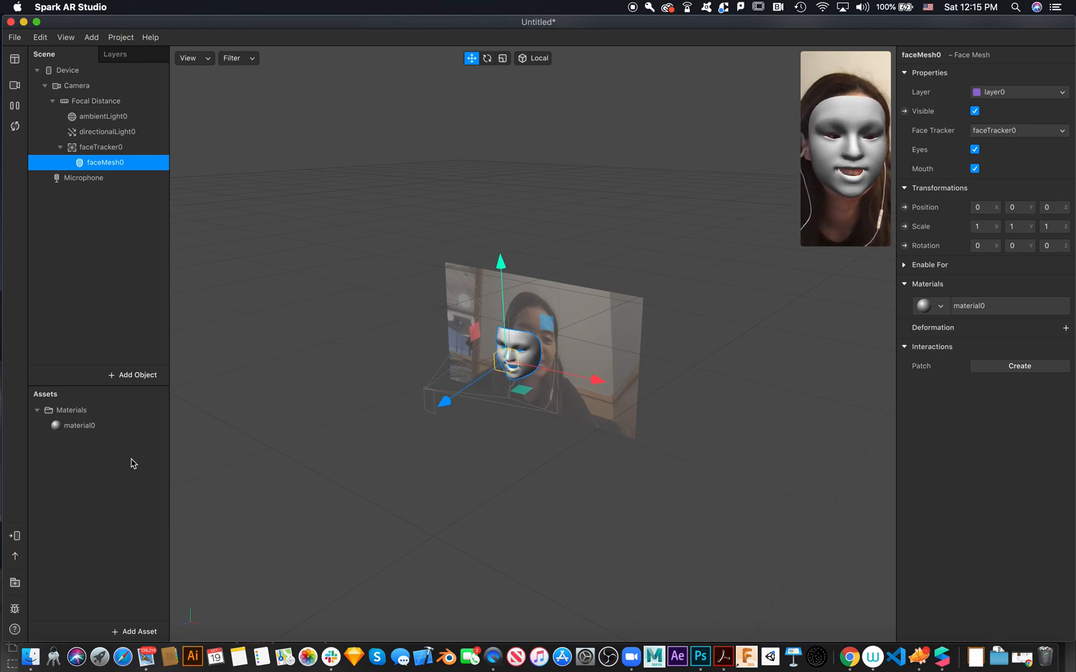
pyautogui.moveTo(803, 251)
pyautogui.moveTo(801, 246); pyautogui.dragTo(714, 435)
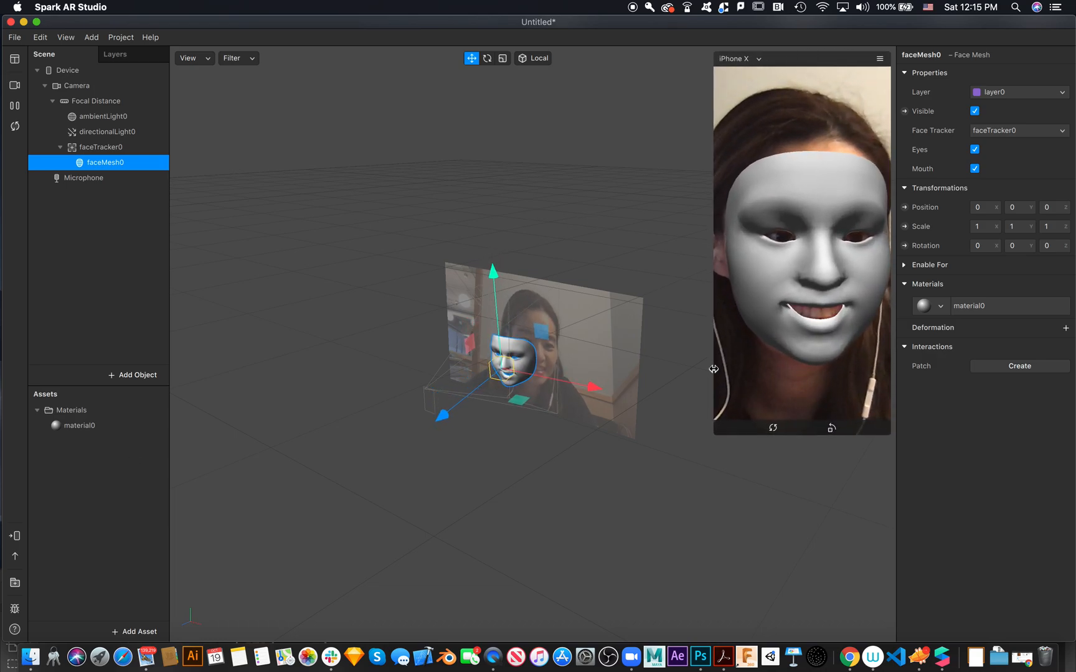
# Step: Rename the face mesh's material as Facefilter
pyautogui.click(118, 425)
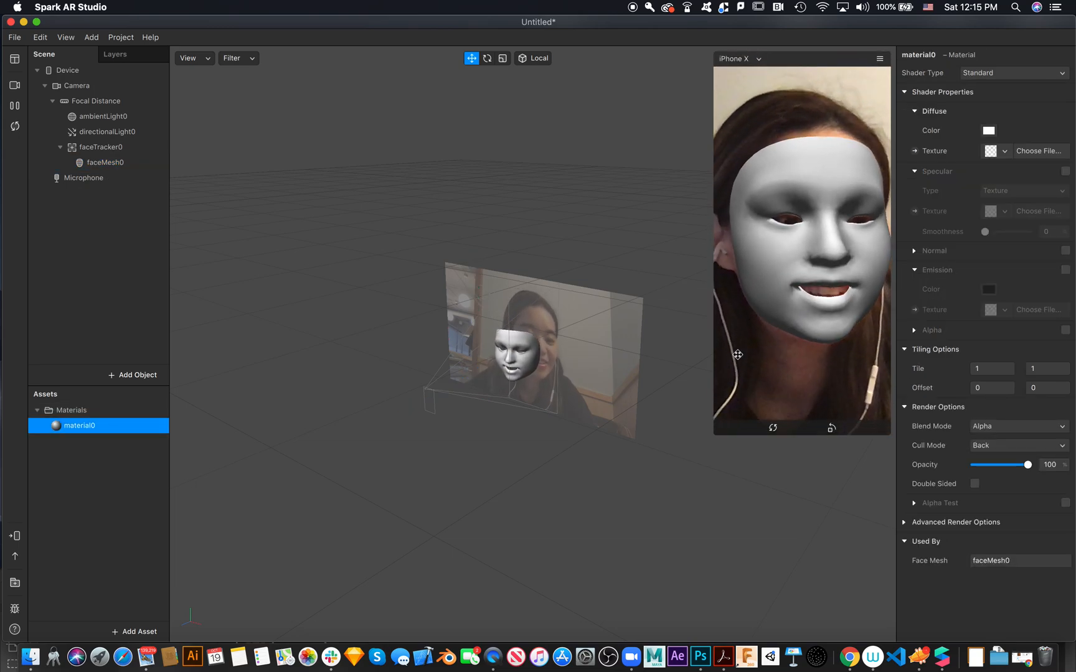
pyautogui.doubleClick(88, 428)
pyautogui.write('F')
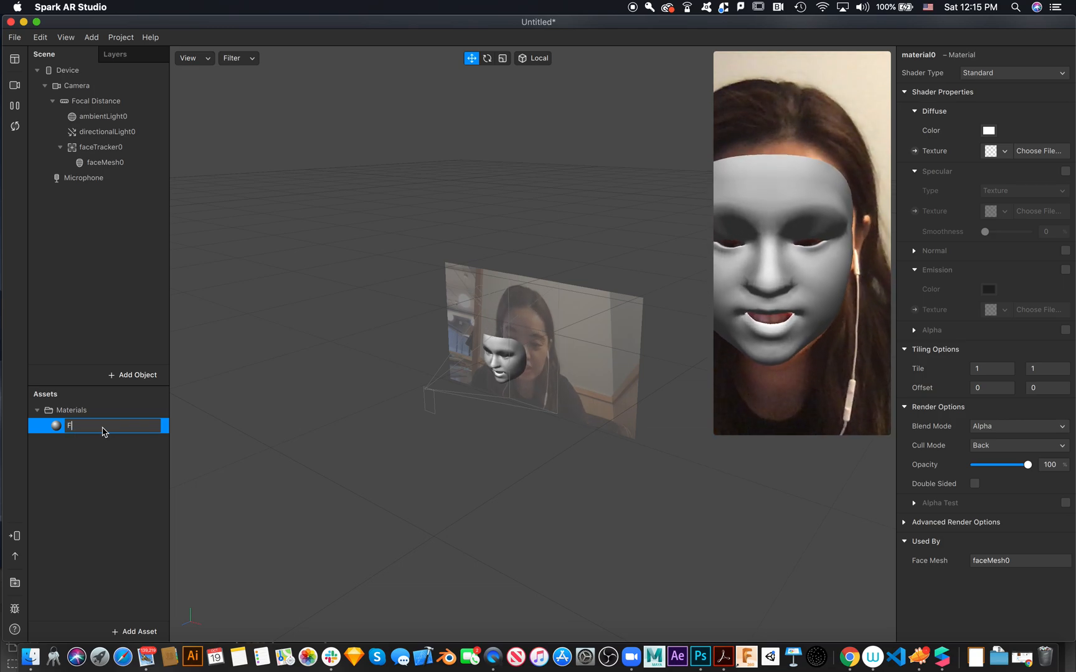
pyautogui.write('acefilter')
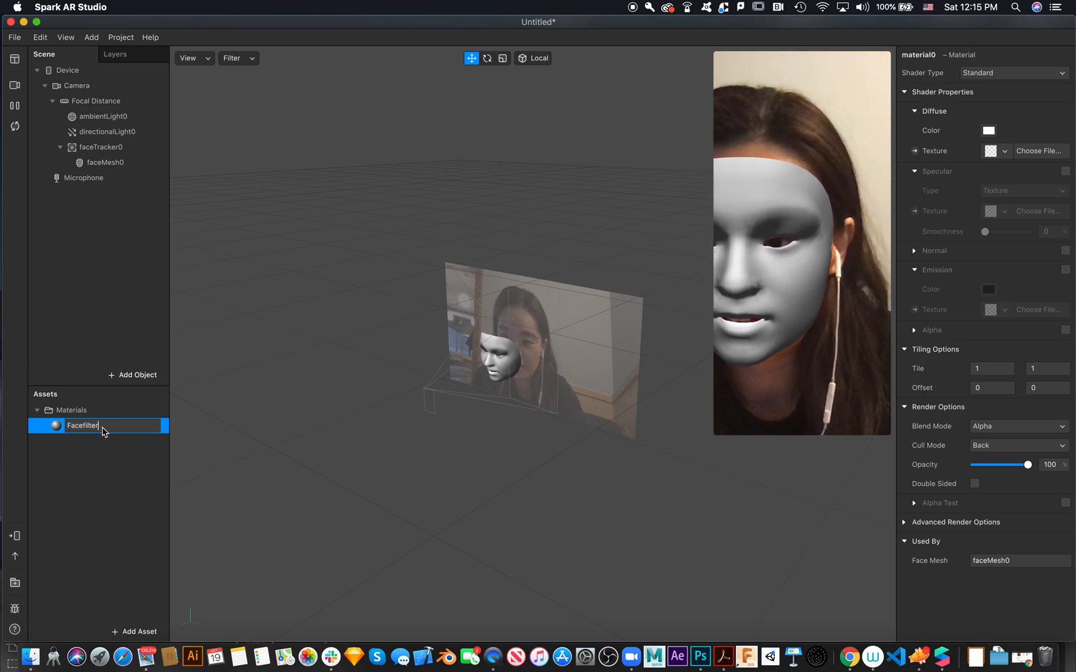
pyautogui.click(109, 498)
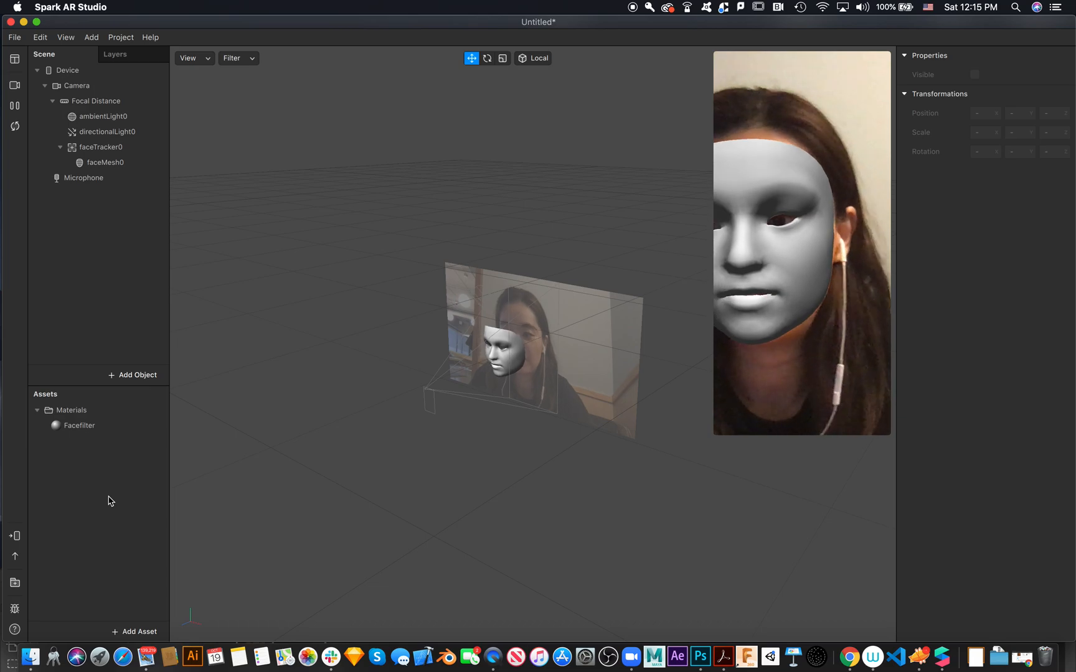
# Step: Download the Face Reference Assets from the Spark AR documentation page, and minimize the browser
pyautogui.click(151, 39)
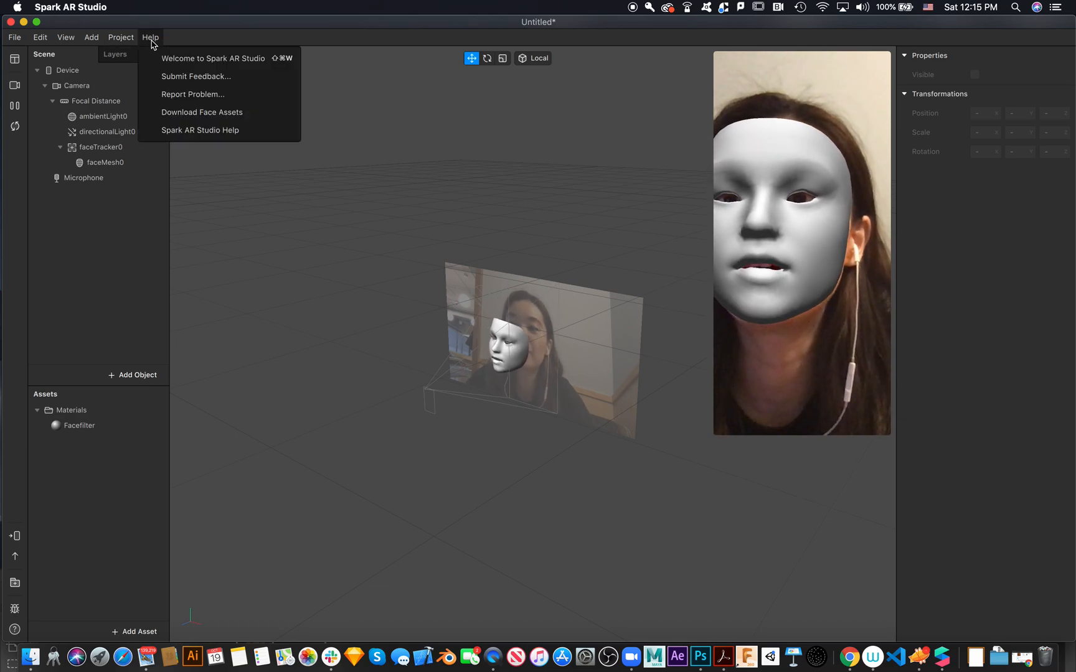
pyautogui.click(187, 113)
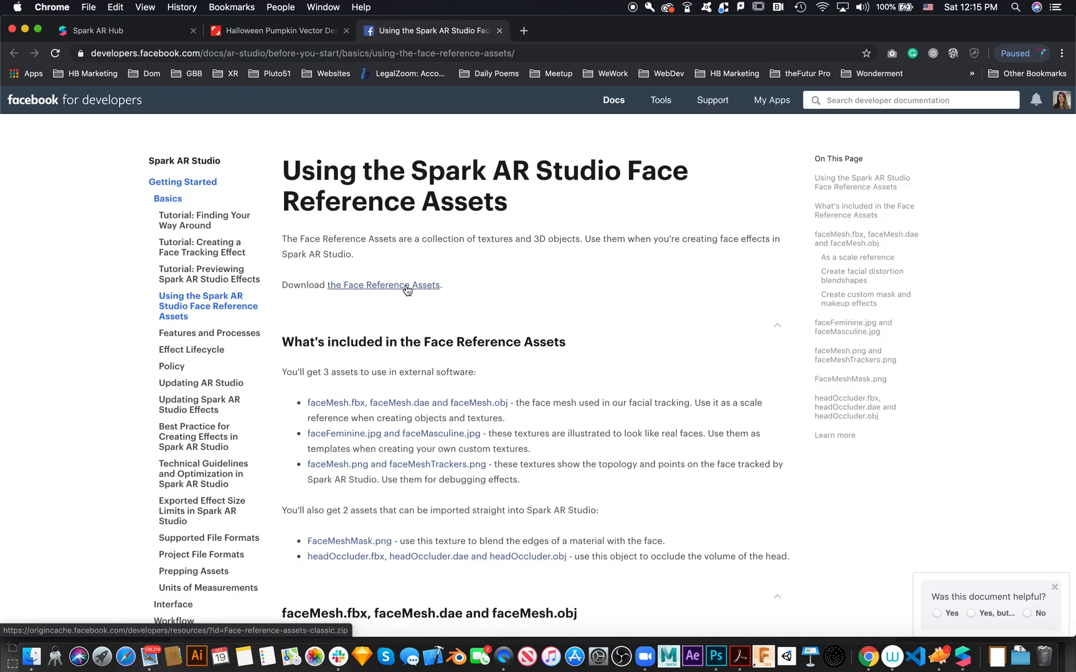
pyautogui.click(406, 288)
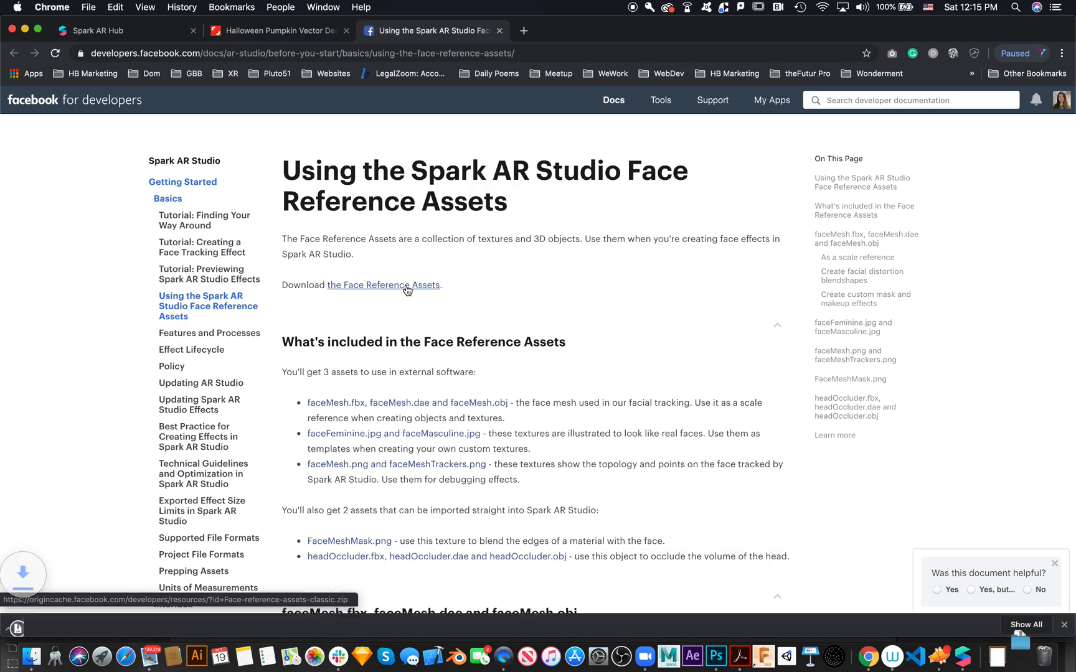
pyautogui.click(25, 29)
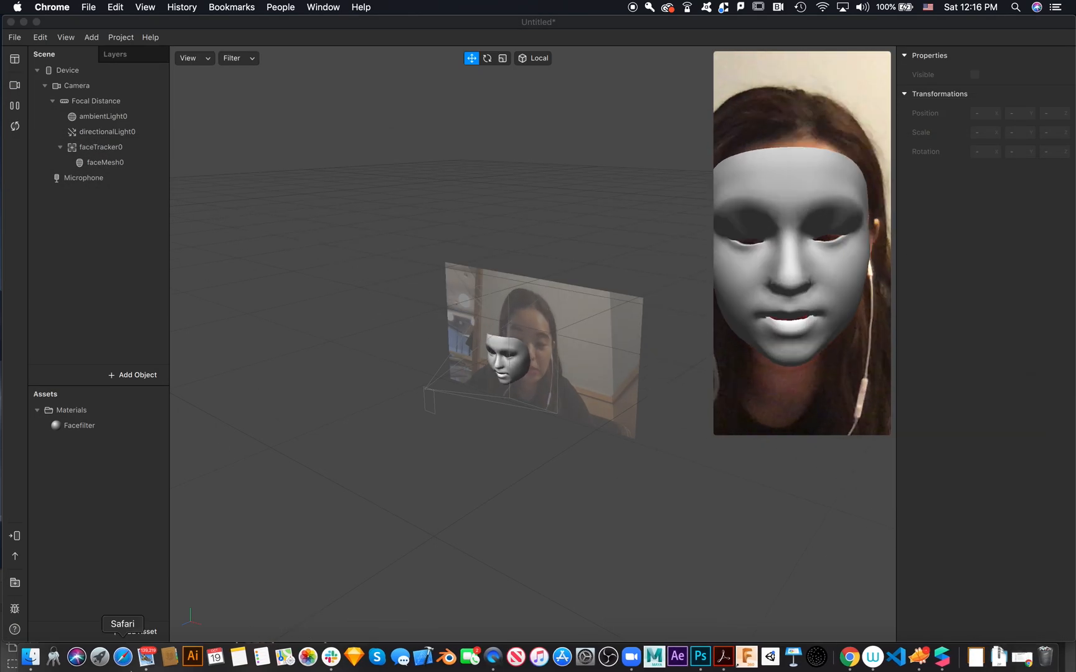
# Step: Switch to Finder, open the FaceAssets folder and move its window clear of the face preview
pyautogui.click(30, 658)
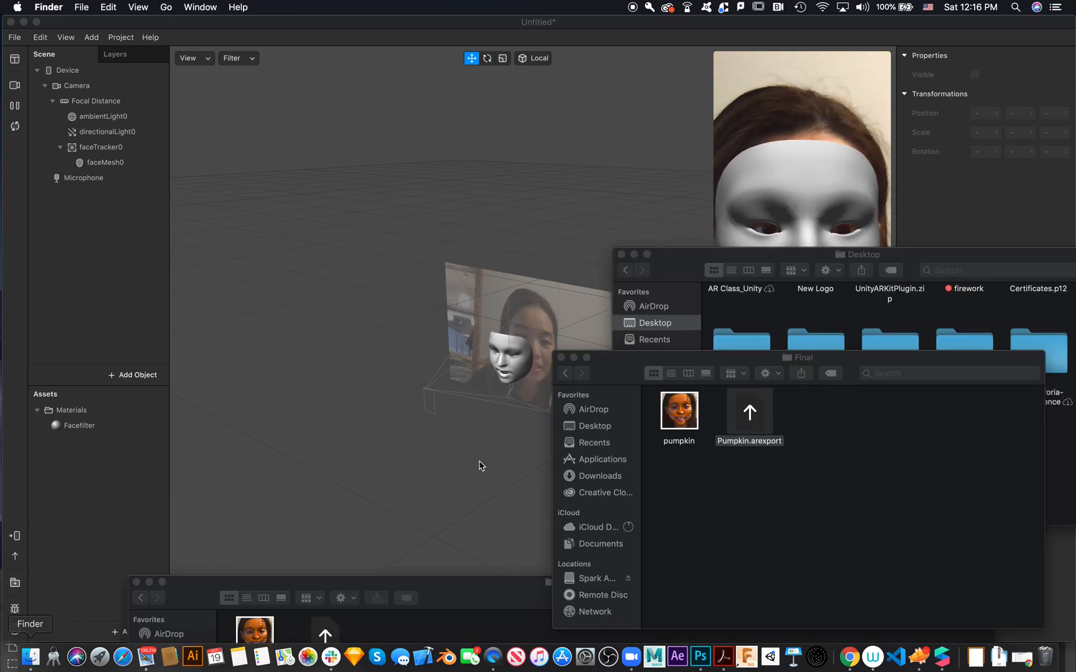
pyautogui.click(565, 373)
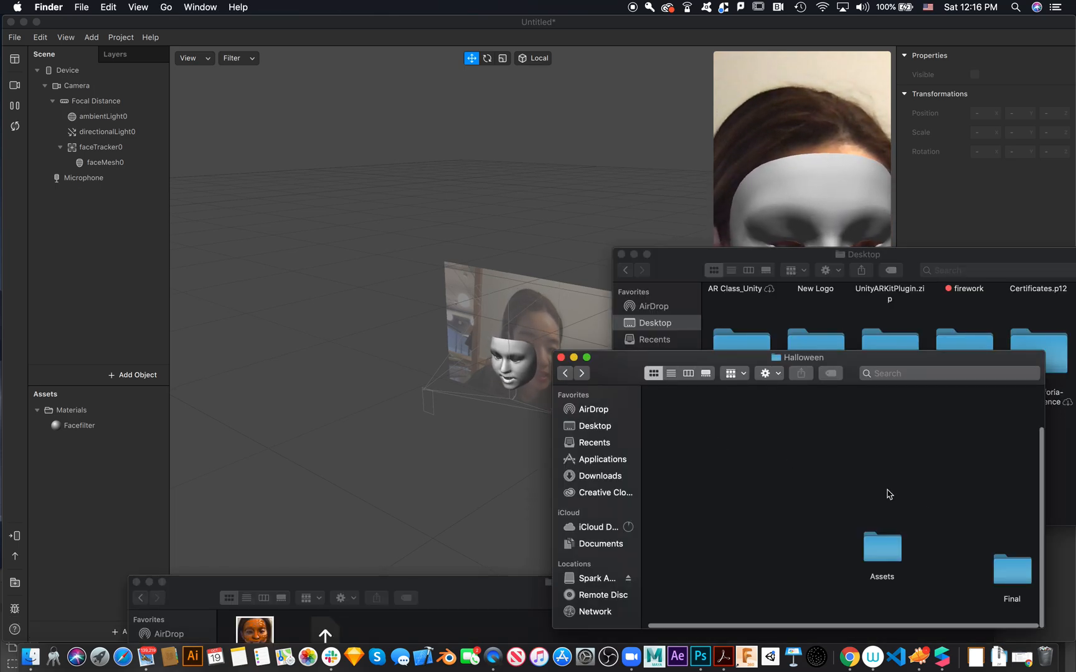
pyautogui.click(565, 373)
pyautogui.doubleClick(841, 479)
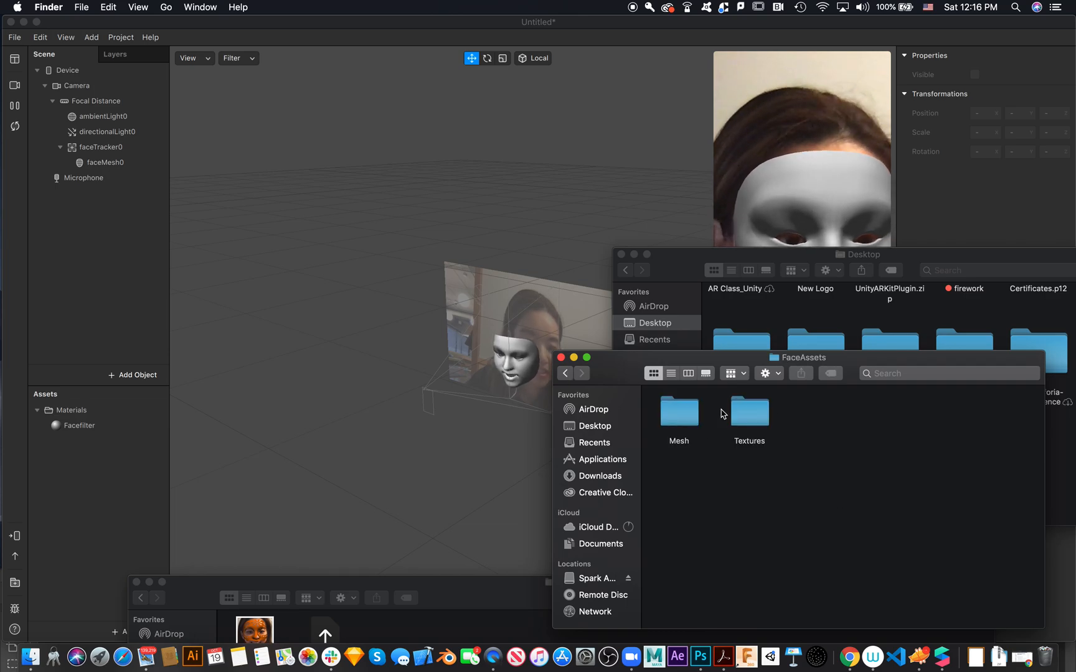
pyautogui.moveTo(851, 278); pyautogui.dragTo(806, 638)
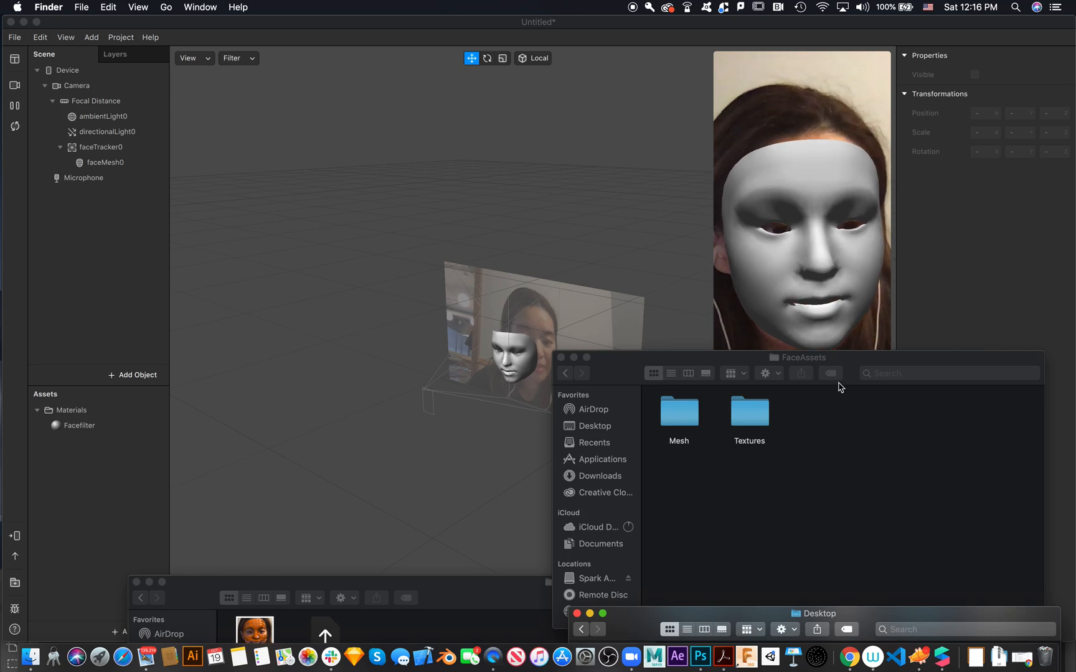
pyautogui.moveTo(840, 388); pyautogui.dragTo(493, 273)
# Step: Open the Mesh folder inside FaceAssets and look over its face mesh files, selecting faceMesh.dae
pyautogui.click(328, 301)
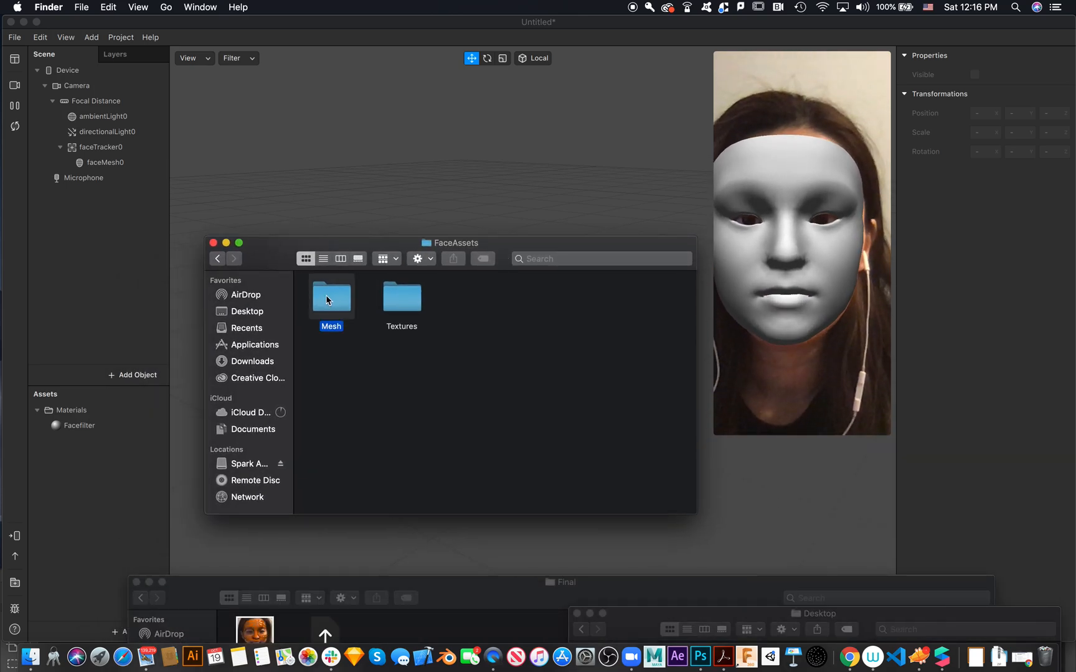
pyautogui.doubleClick(328, 301)
pyautogui.click(339, 301)
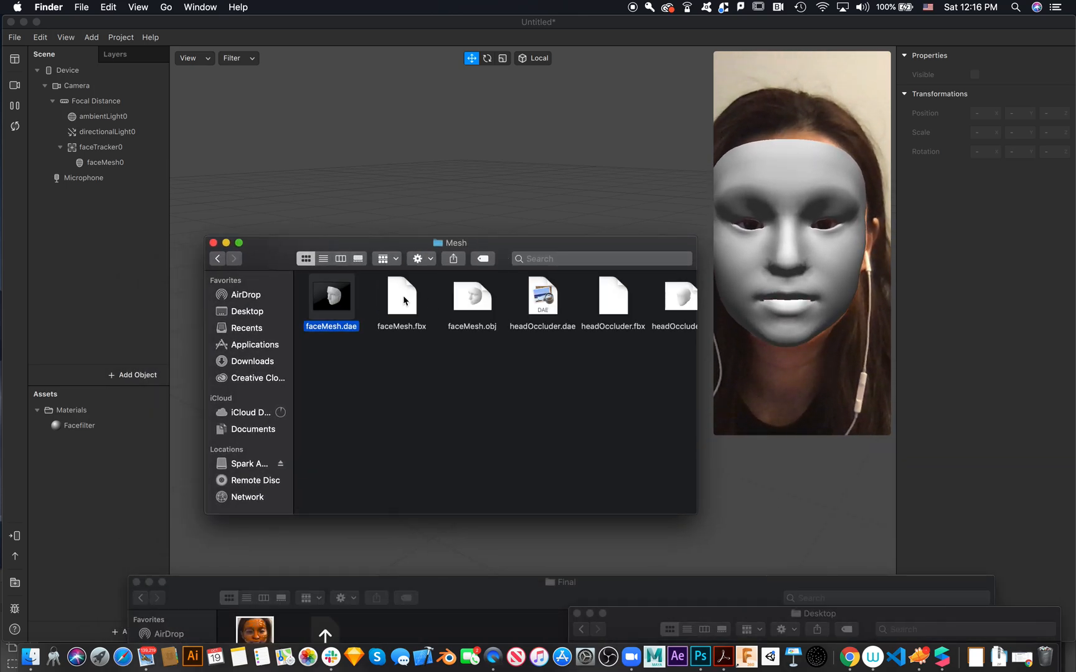
# Step: Look over faceMesh.fbx and faceMesh.obj, open the Textures folder inside FaceAssets and preview faceFeminine.jpg
pyautogui.click(402, 300)
pyautogui.click(475, 300)
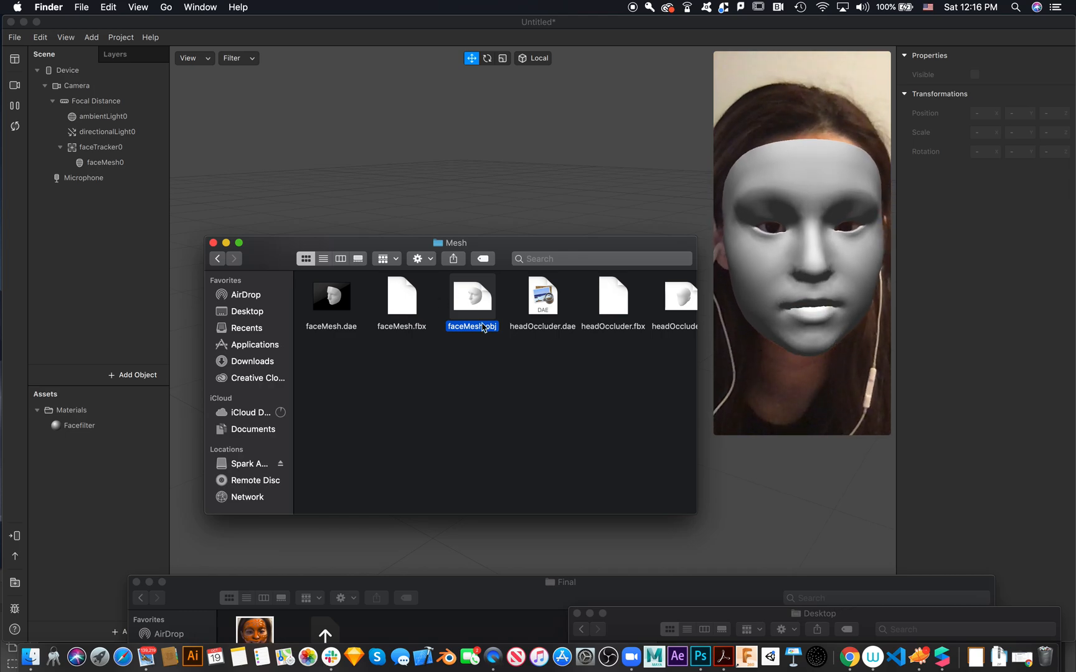
pyautogui.click(219, 259)
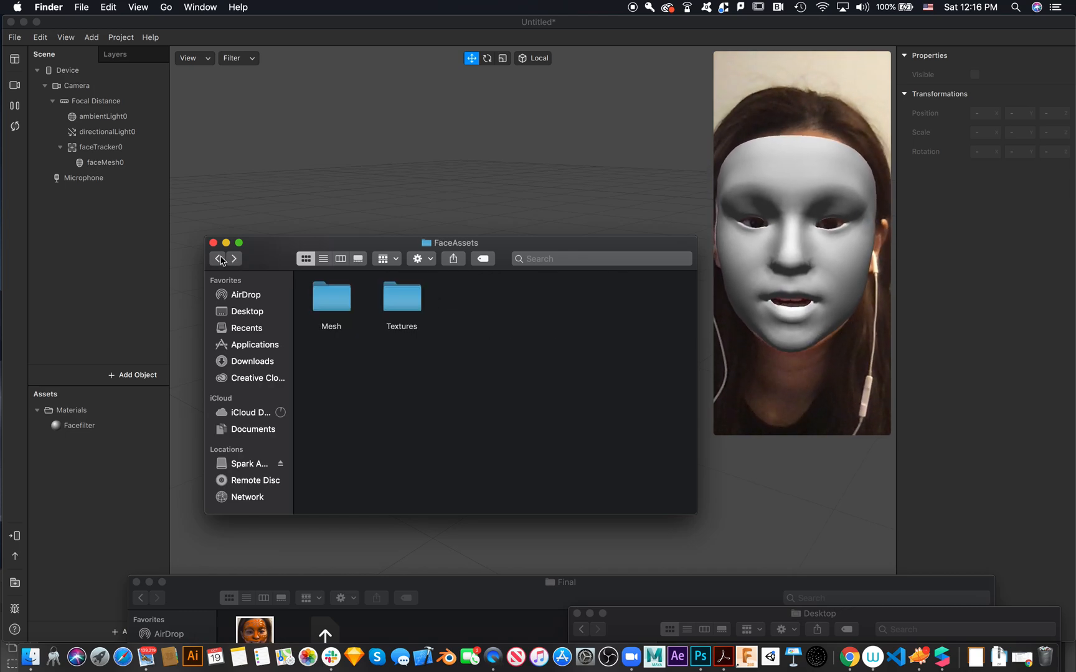
pyautogui.doubleClick(396, 297)
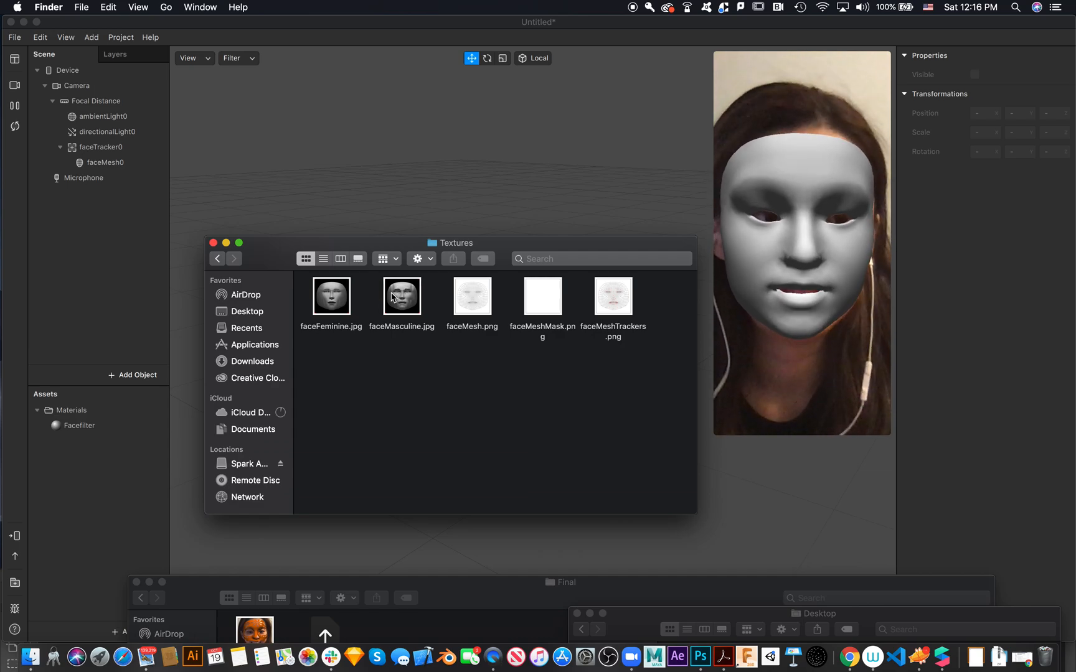
pyautogui.click(331, 303)
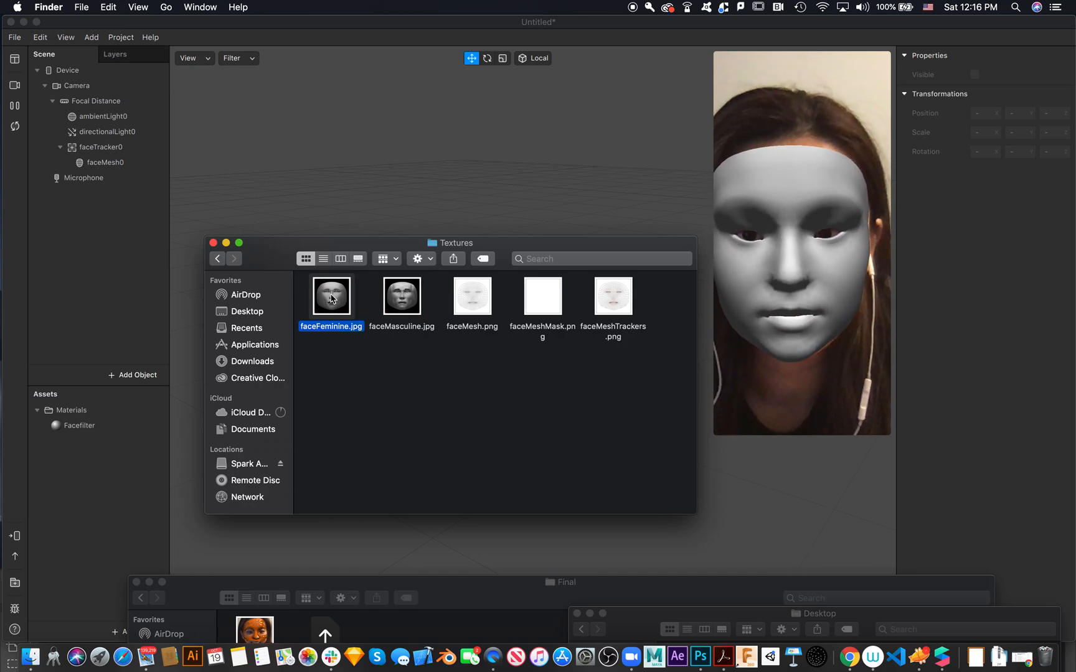
pyautogui.press('space')
pyautogui.press('space')
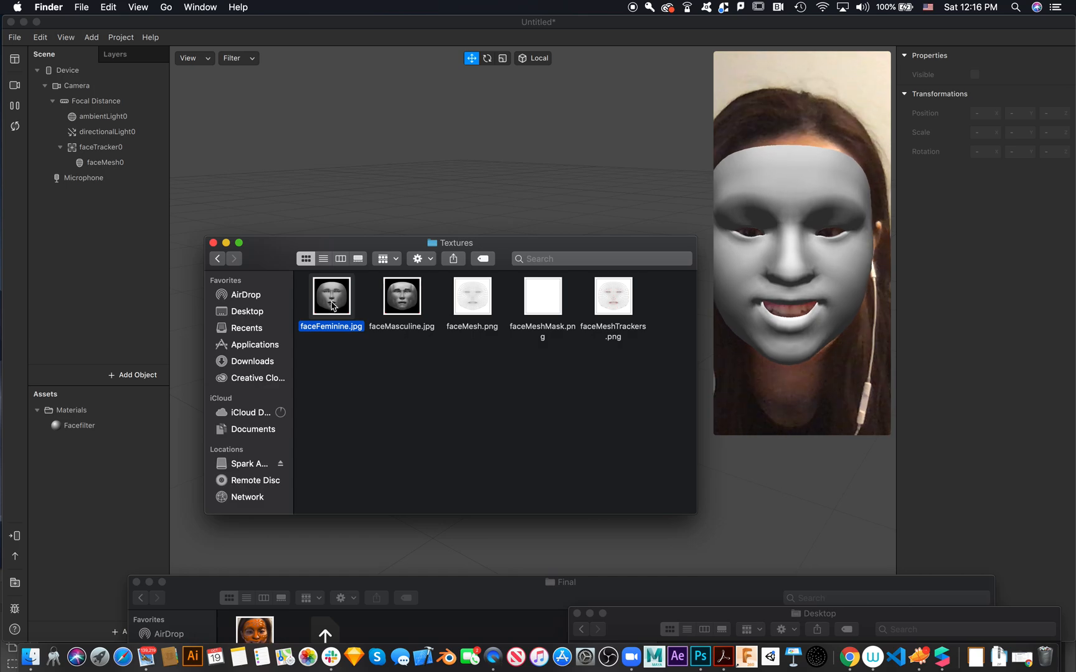
# Step: Switch to Photoshop and, in Pumpkin_faceFilter.psd, hide the Vector Smart Object layer and show the faceFeminine layer
pyautogui.click(700, 657)
pyautogui.moveTo(688, 575); pyautogui.dragTo(687, 14)
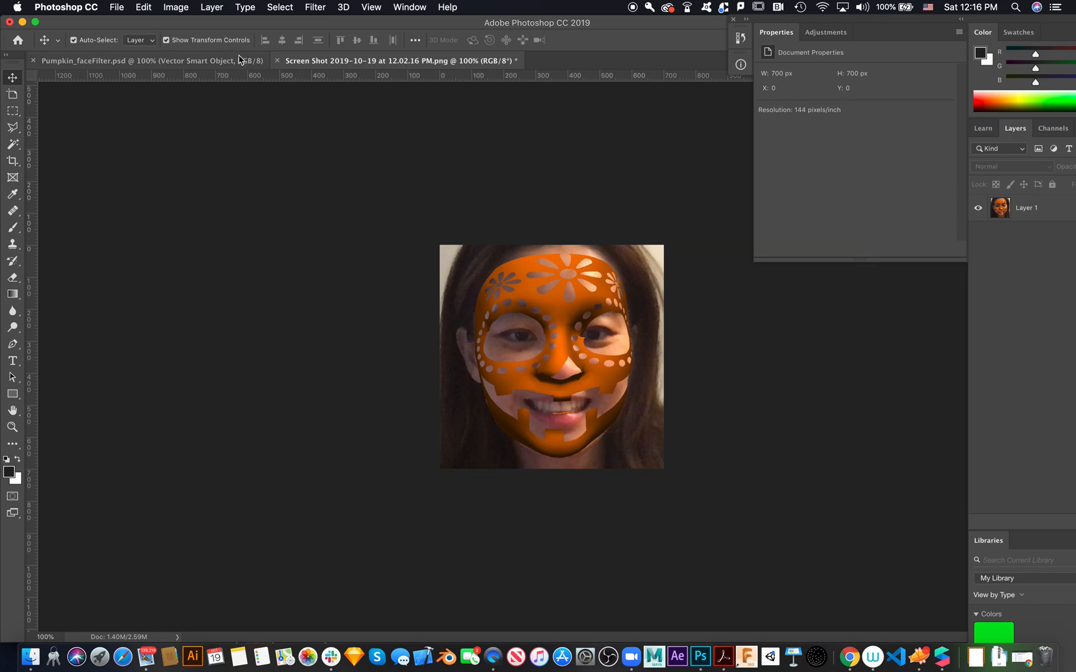
pyautogui.click(217, 61)
pyautogui.click(977, 207)
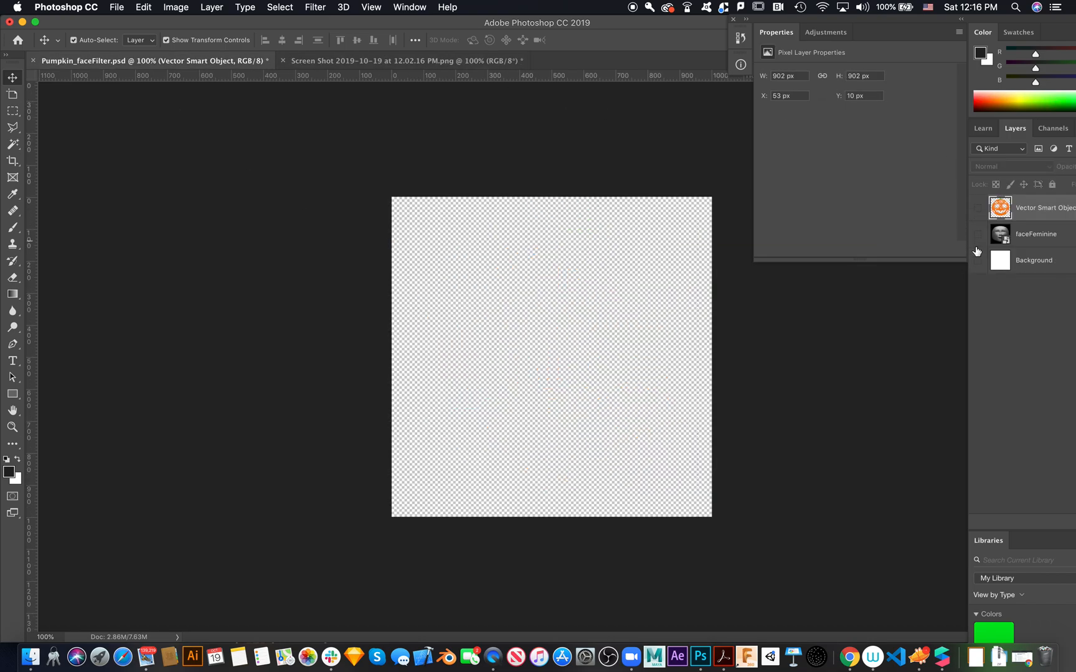
pyautogui.click(977, 234)
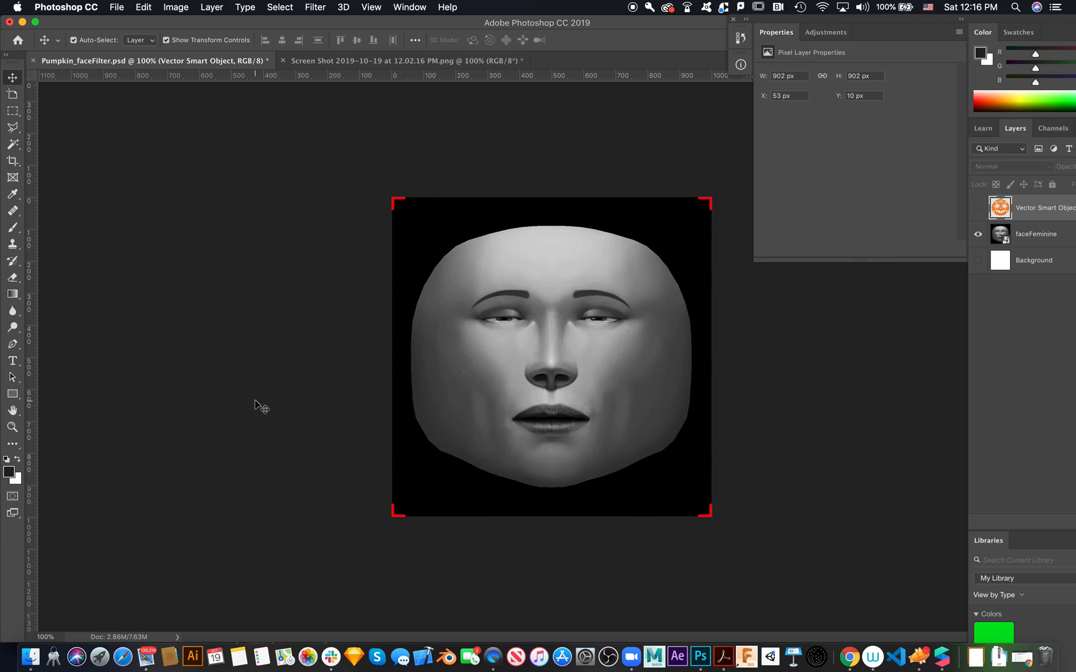
# Step: Add a new empty layer between Vector Smart Object and faceFeminine, moving the floating panels clear of the canvas
pyautogui.moveTo(1066, 22); pyautogui.dragTo(861, 21)
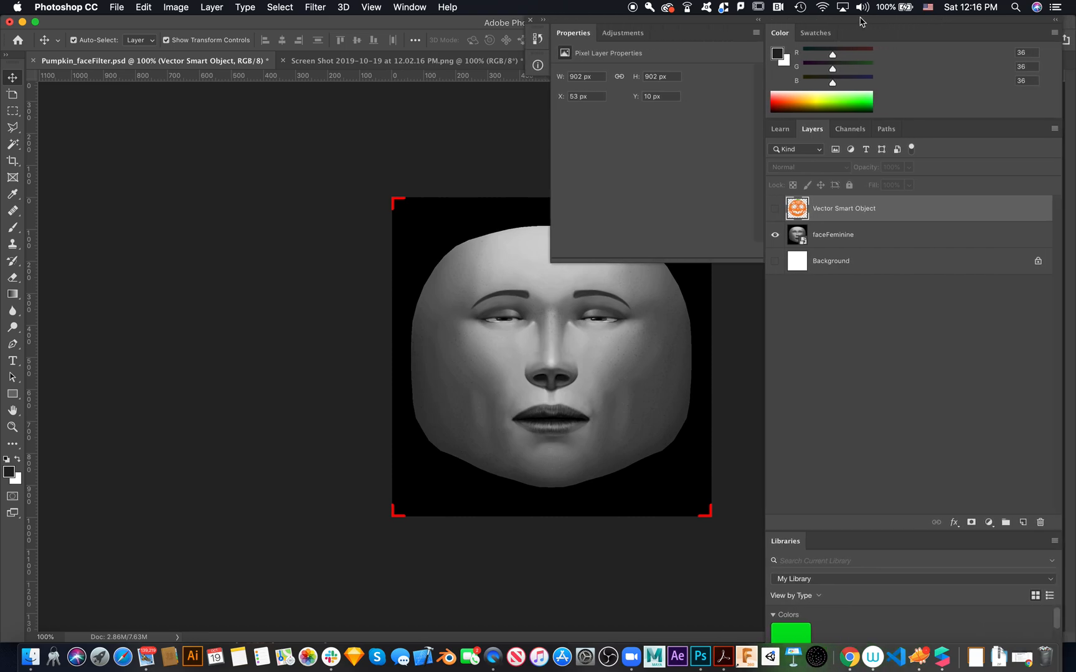
pyautogui.click(757, 24)
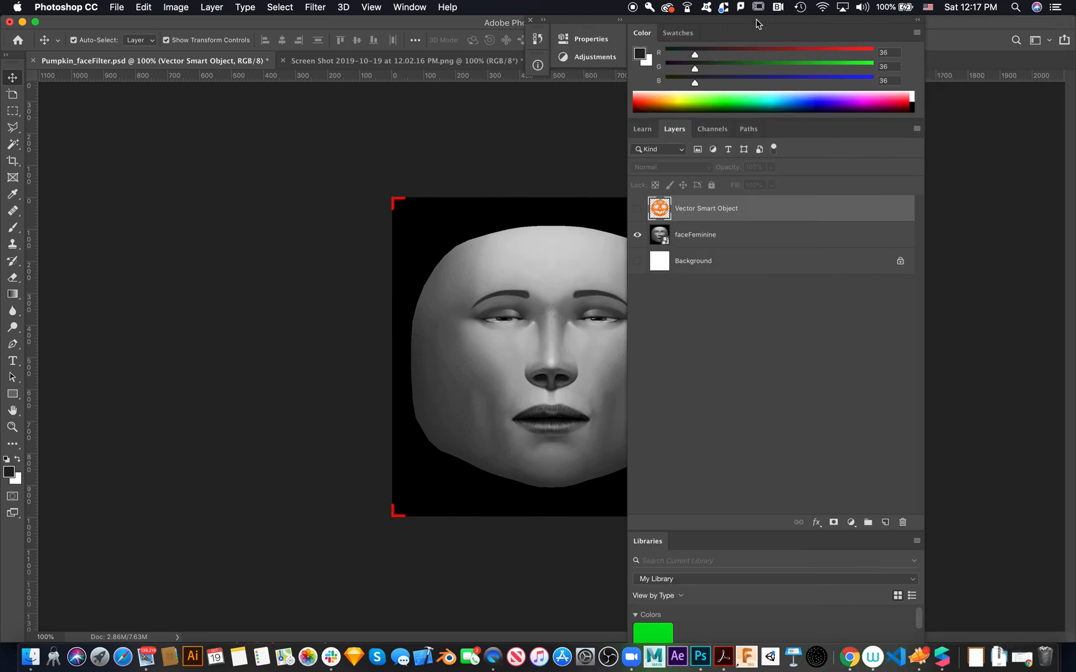
pyautogui.click(884, 522)
pyautogui.moveTo(685, 209); pyautogui.dragTo(688, 244)
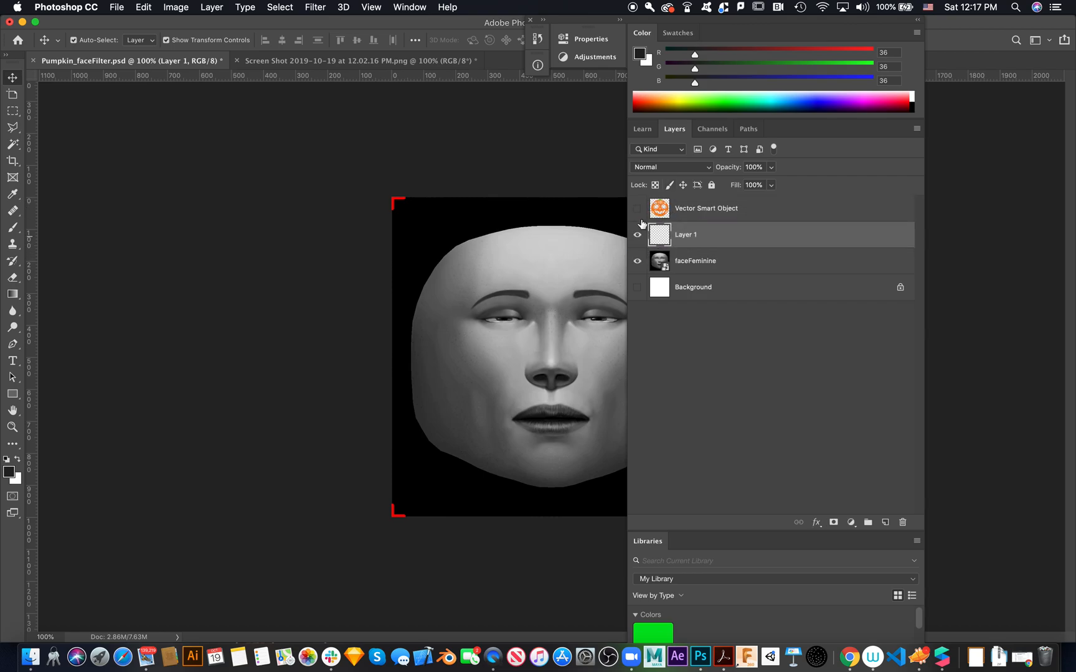
pyautogui.moveTo(774, 21); pyautogui.dragTo(919, 12)
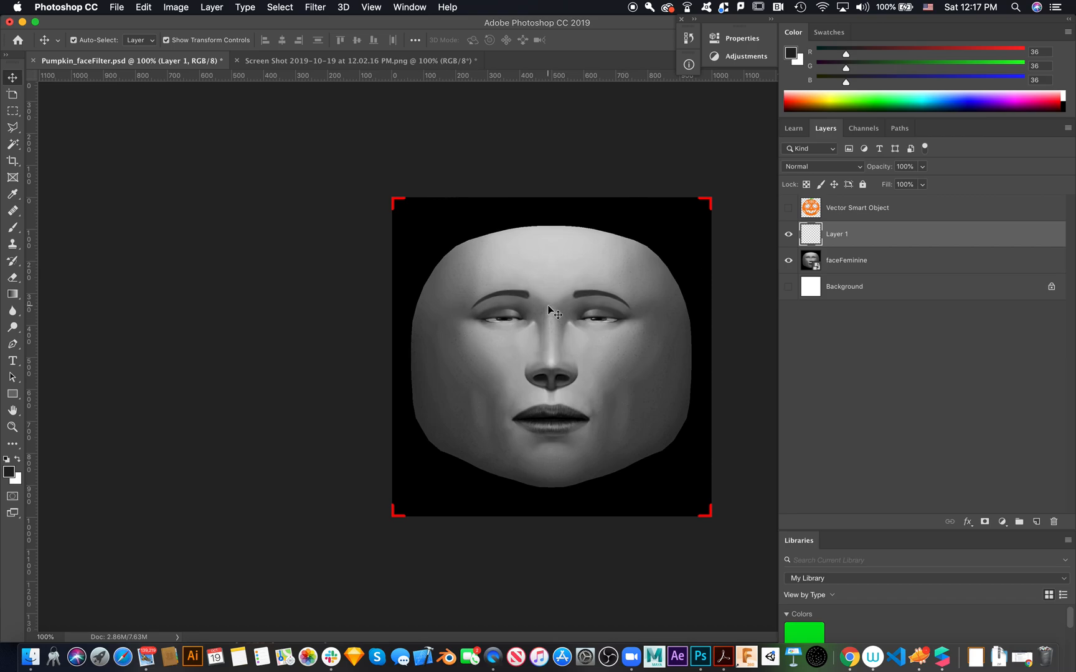
# Step: Hide Layer 1 and faceFeminine so only the Vector Smart Object pumpkin is shown, and minimize the document window
pyautogui.click(788, 235)
pyautogui.click(789, 208)
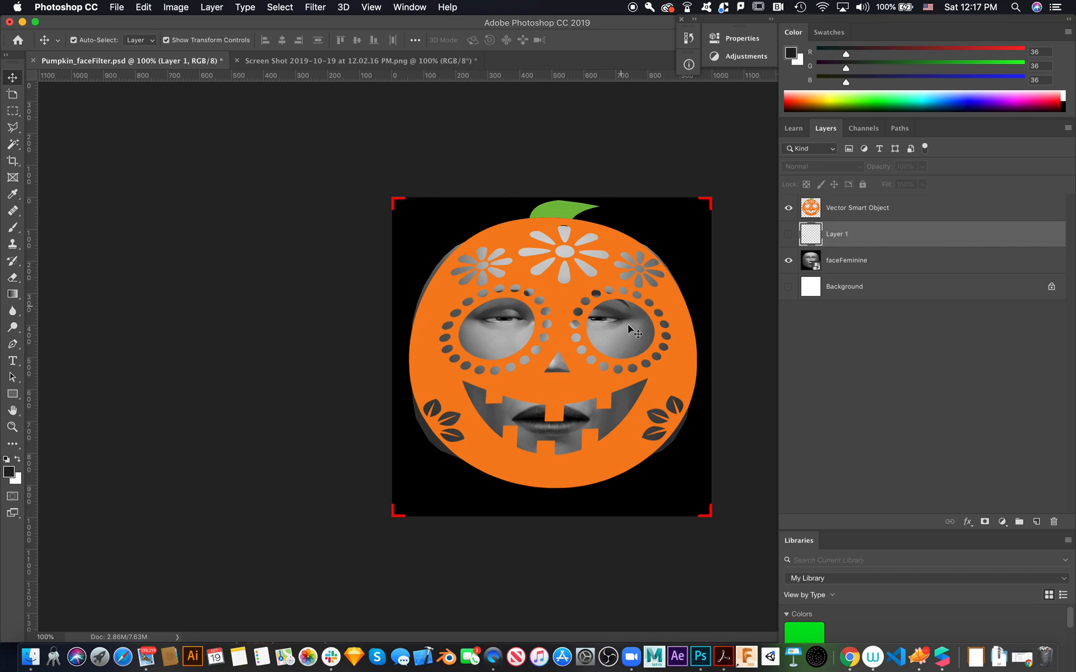
pyautogui.click(788, 260)
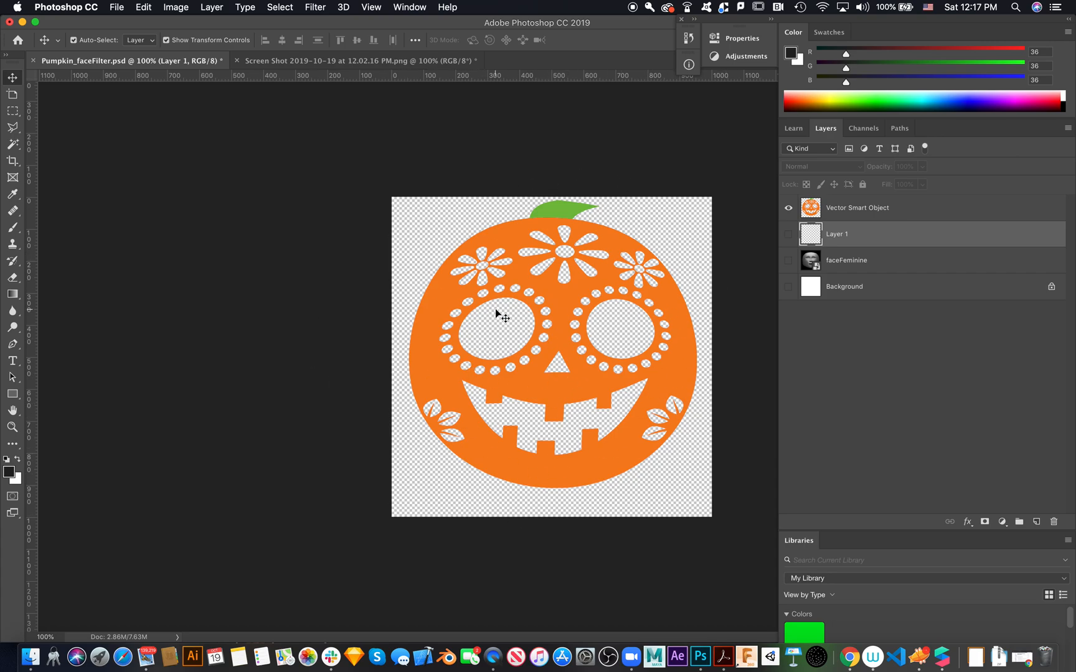
pyautogui.click(22, 23)
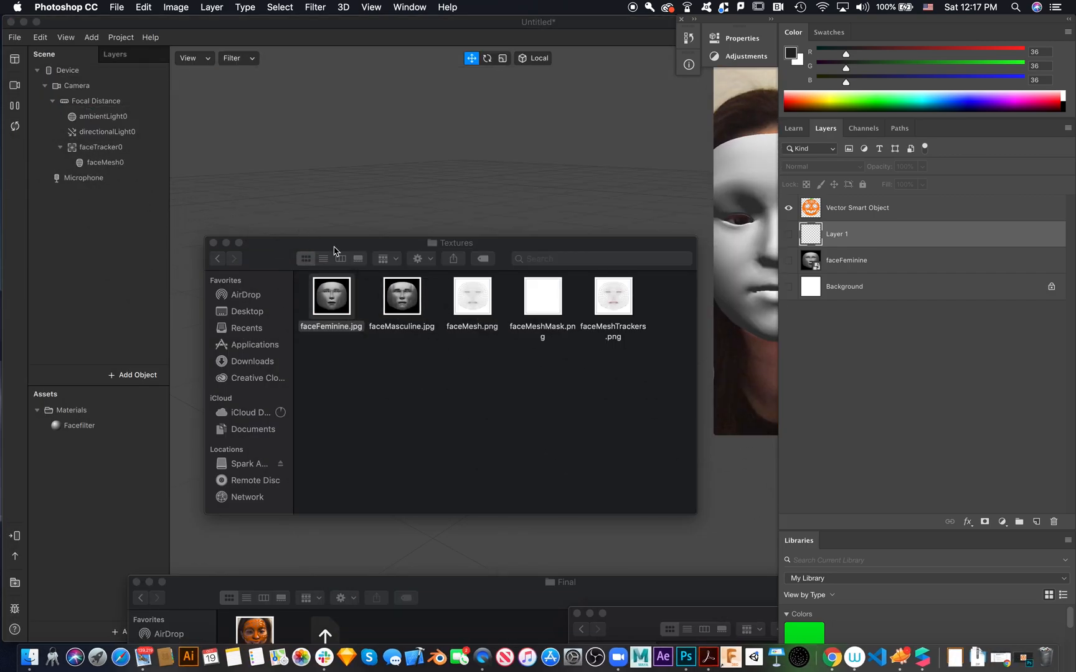
# Step: Switch to Finder, go back up to the Spark AR folder and open the Assets folder inside Halloween
pyautogui.click(311, 358)
pyautogui.click(223, 260)
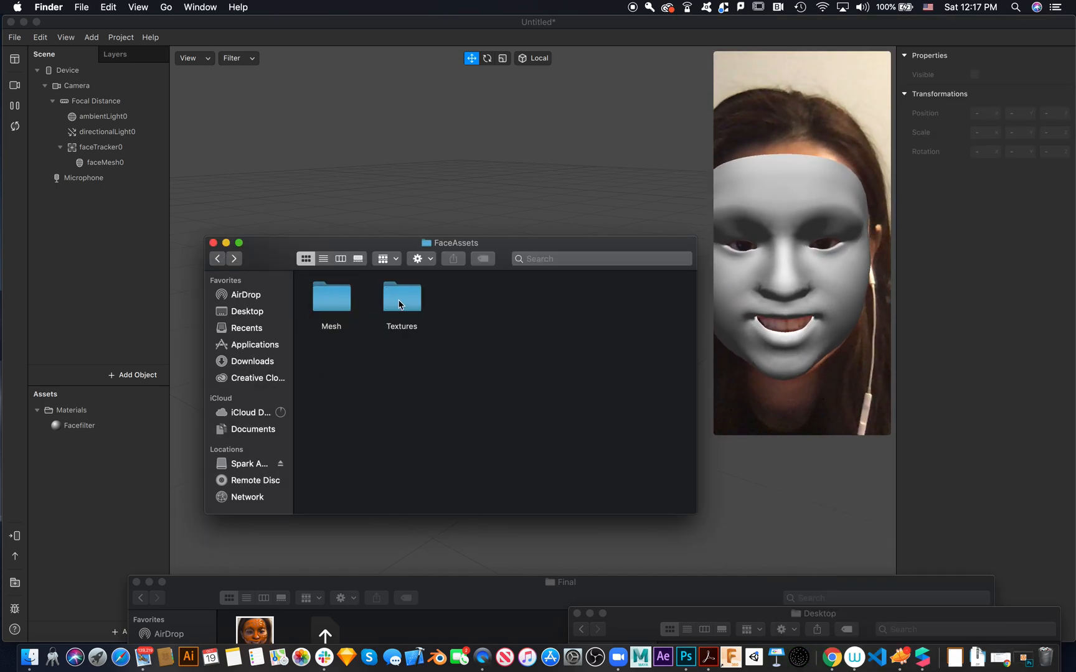
pyautogui.click(217, 258)
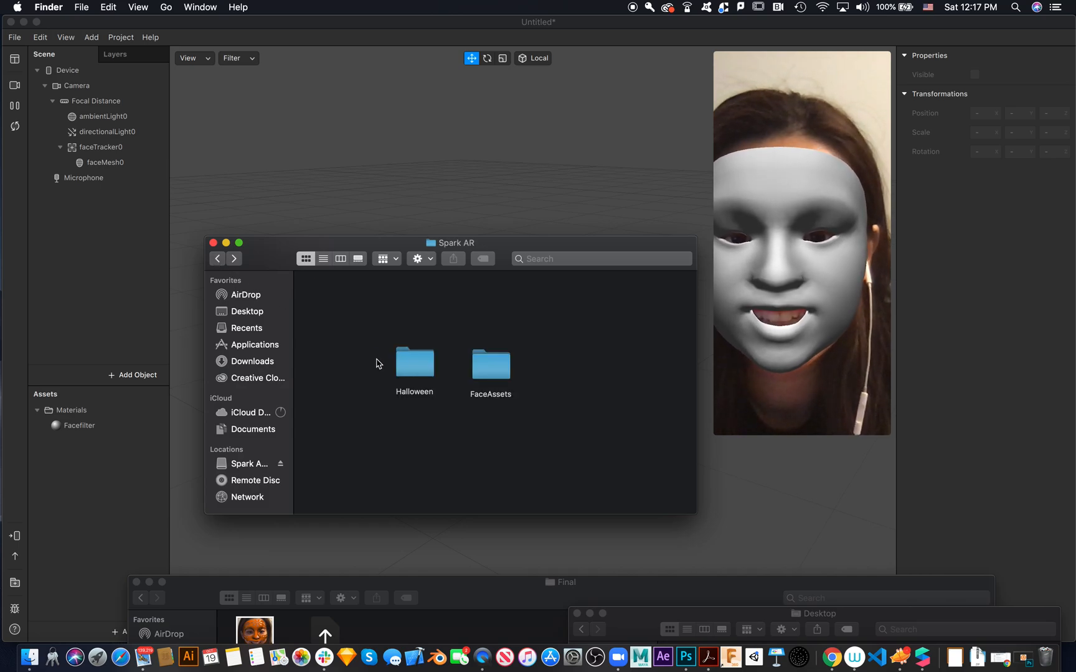
pyautogui.click(426, 369)
pyautogui.doubleClick(425, 368)
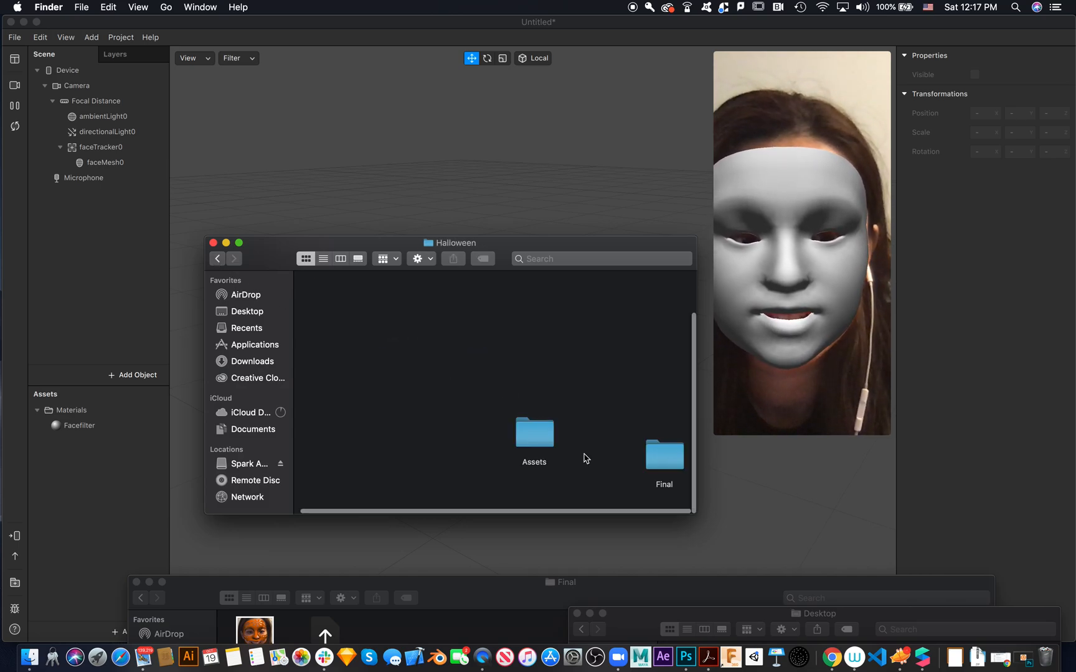
pyautogui.click(536, 447)
pyautogui.doubleClick(536, 447)
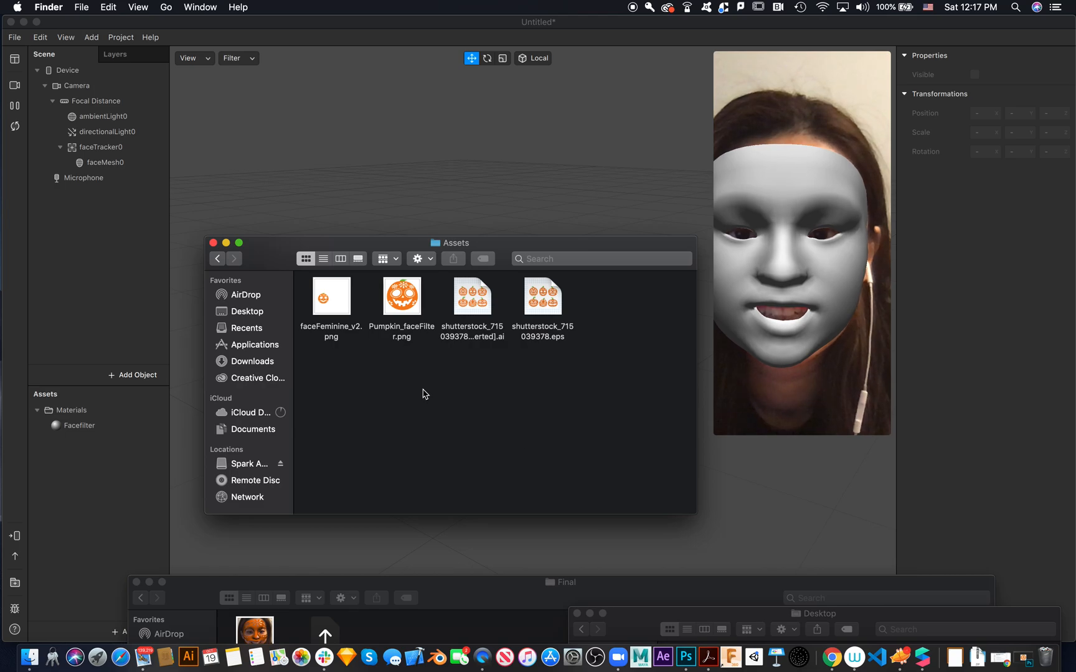
# Step: Preview Pumpkin_faceFilter.png and import it into the Spark AR Studio project assets as a texture
pyautogui.click(412, 307)
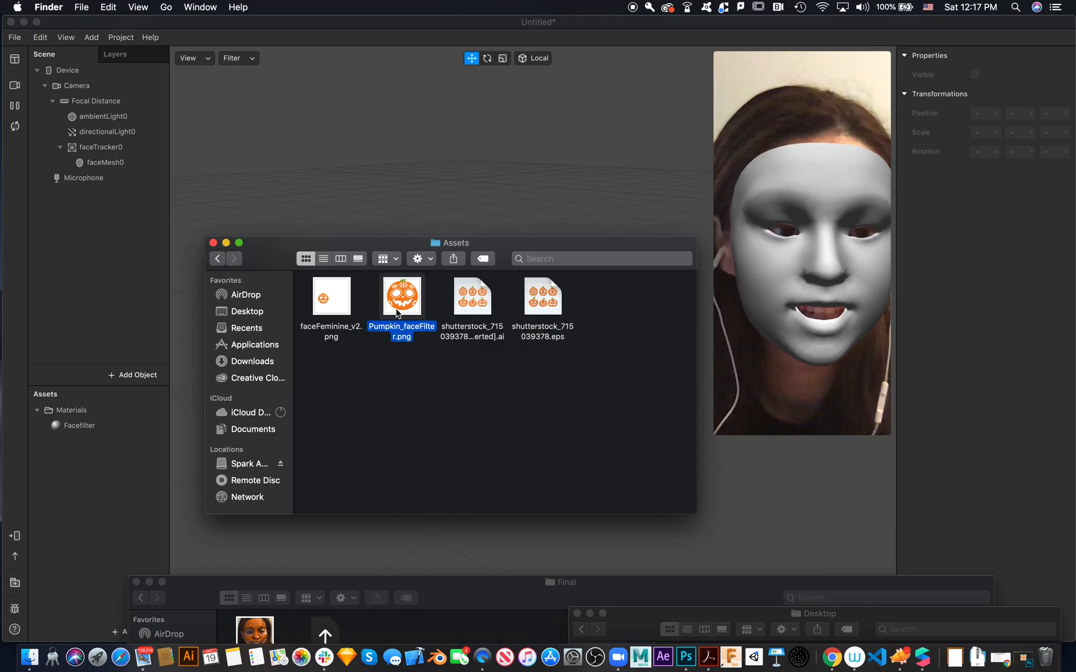
pyautogui.press('space')
pyautogui.press('space')
pyautogui.moveTo(398, 307); pyautogui.dragTo(107, 494)
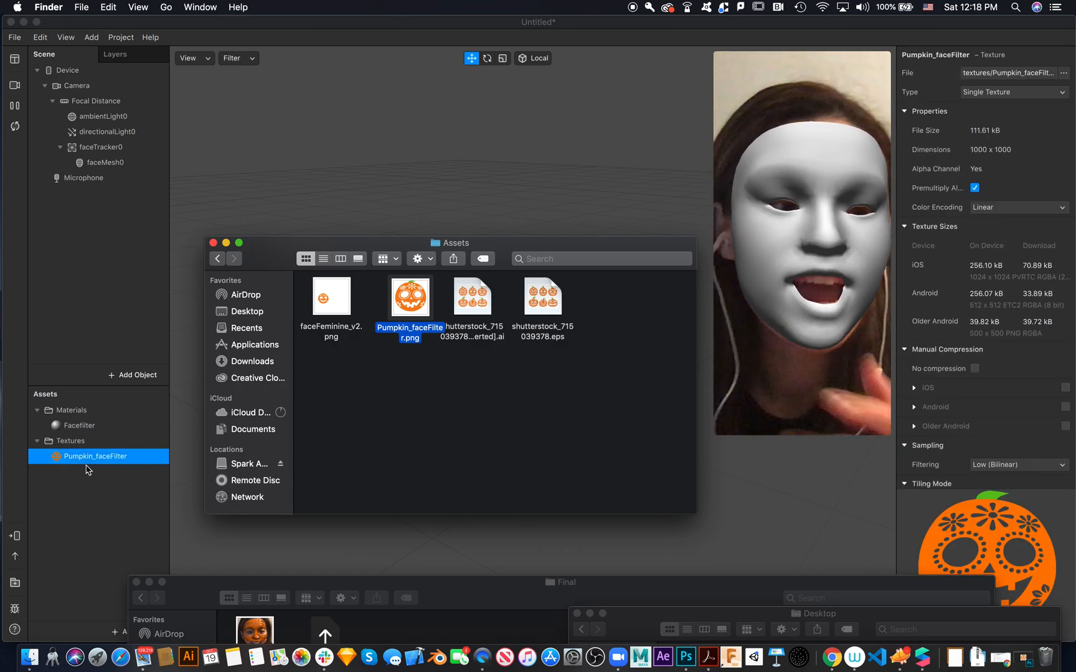
# Step: Set Pumpkin_faceFilter as the diffuse texture of the Facefilter material
pyautogui.click(94, 426)
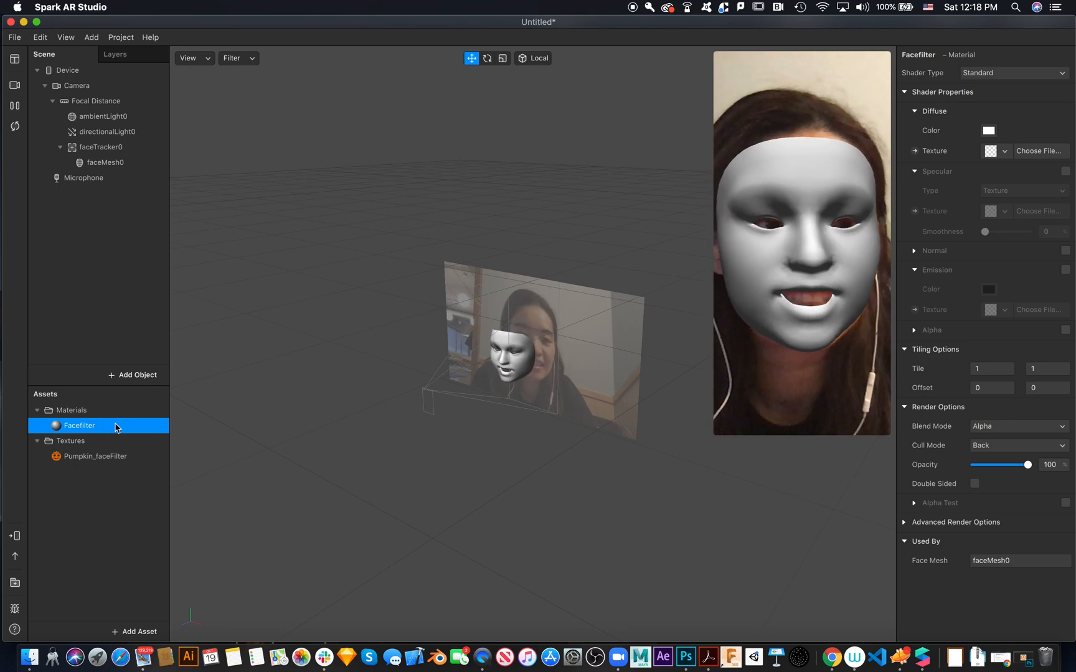
pyautogui.click(1004, 152)
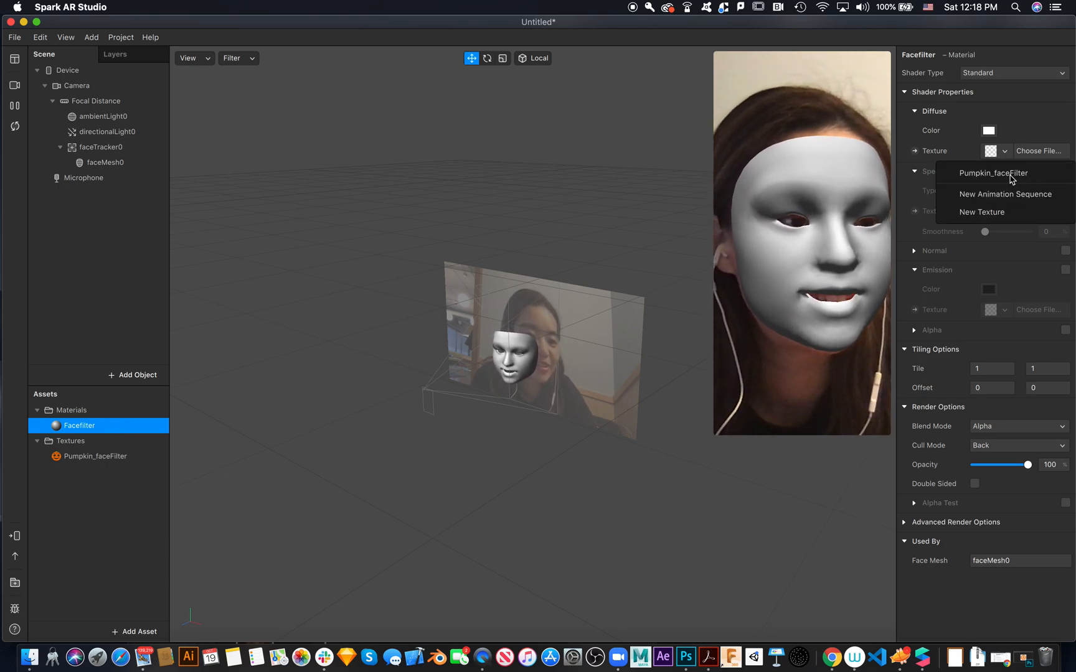
pyautogui.click(1004, 179)
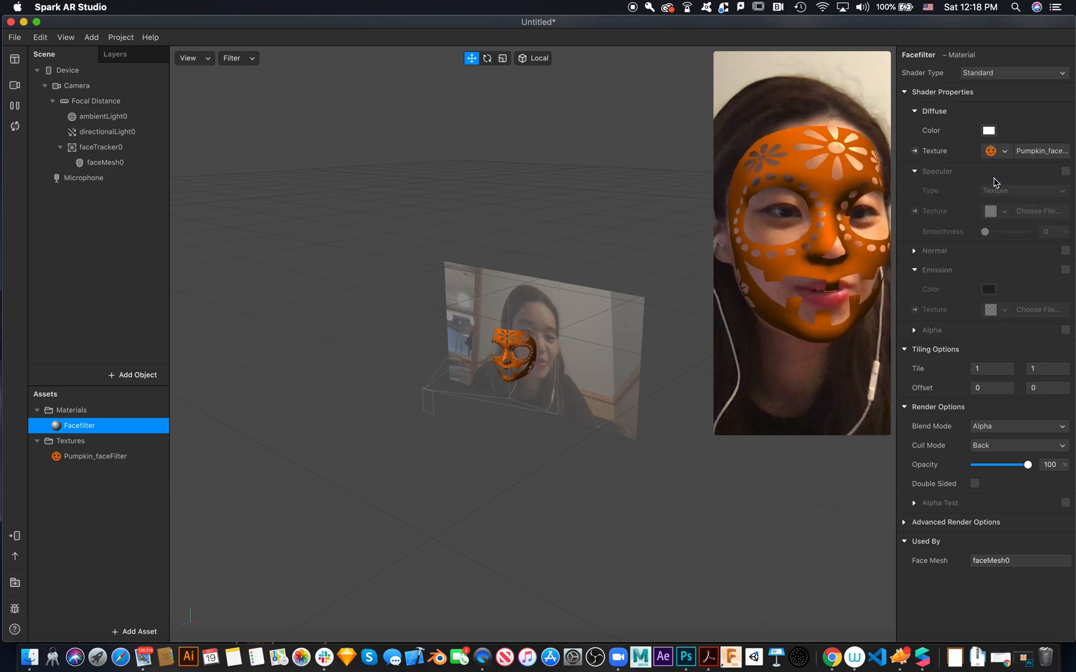